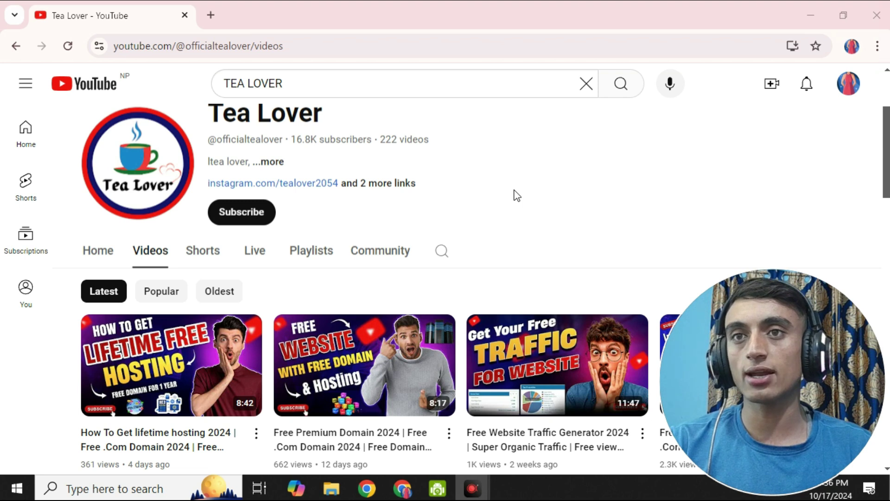
Step: Open the channel's linked Instagram profile in its own tab beside YouTube and view it
middle_click(496, 162)
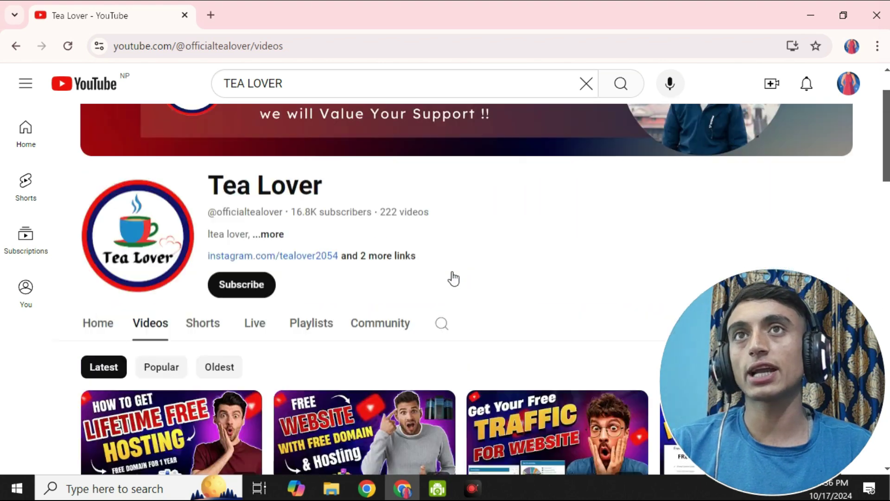
middle_click(273, 258)
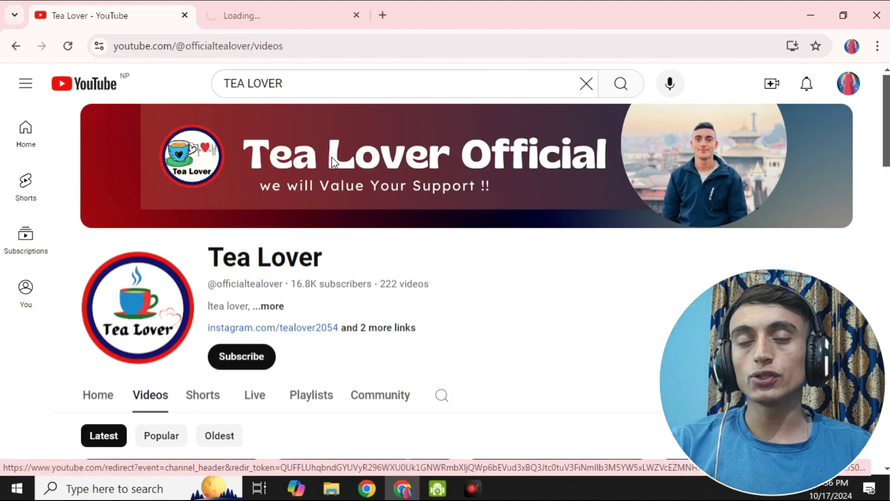
click(323, 18)
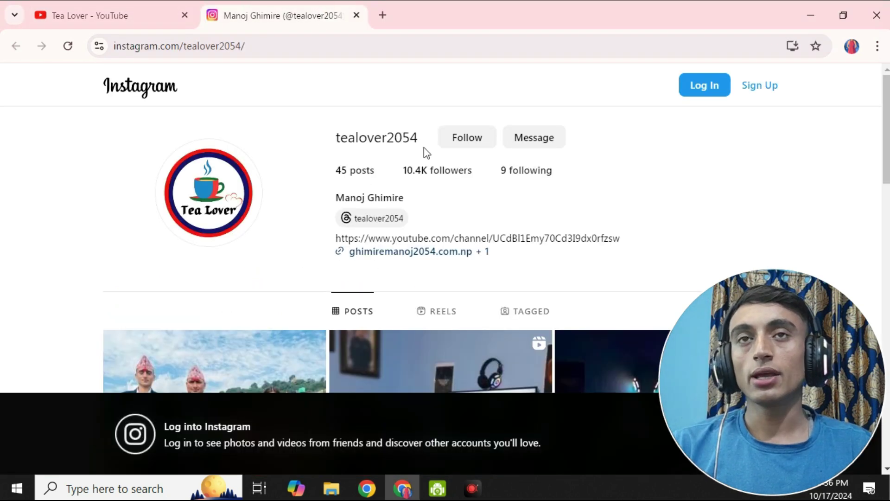
click(382, 15)
Step: Search for TEALOVEROFFICIAL and open the Tea Lover Official: HOME site, scrolling its home page
text(T)
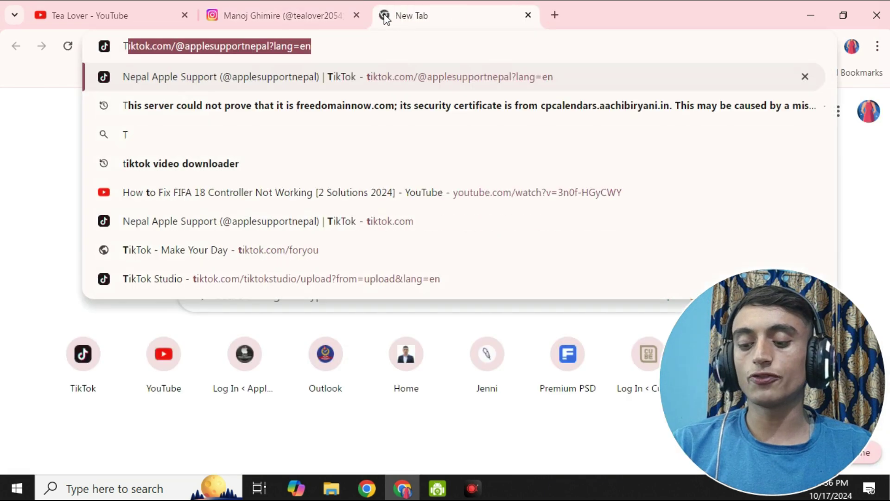
text(EA)
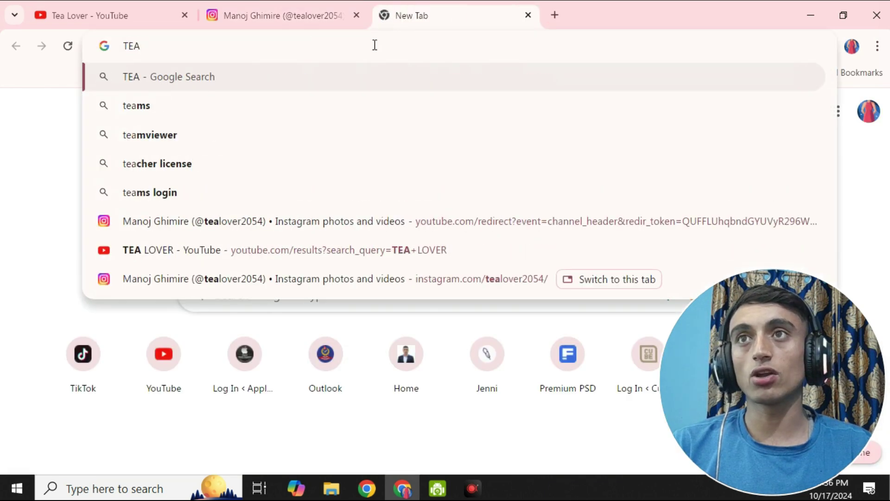
text(LOVEROFFICIAL)
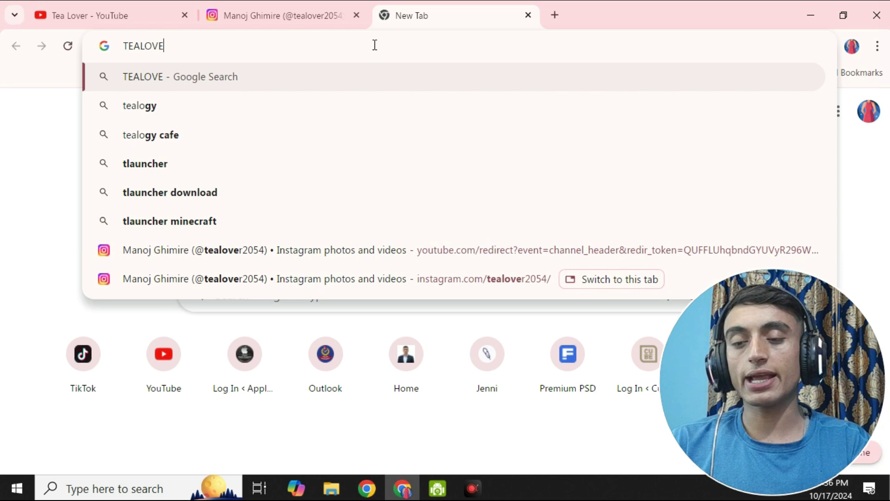
key(Return)
click(197, 214)
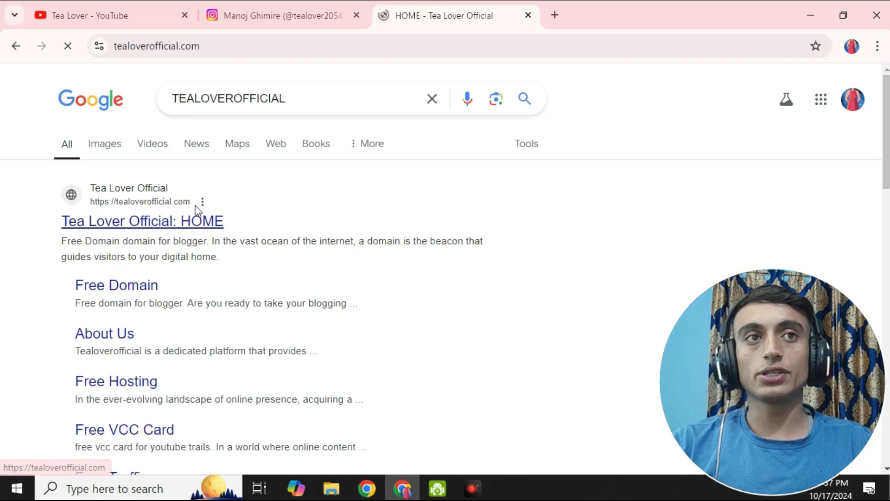
scroll(434, 254, down, 5)
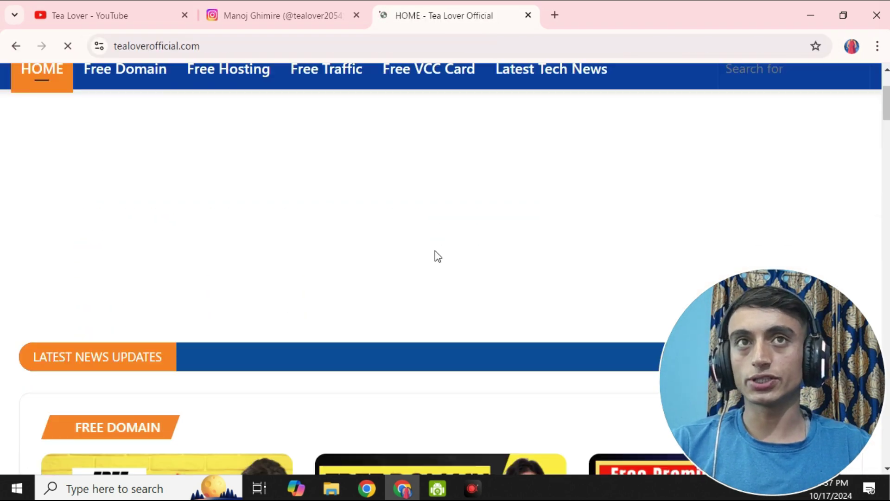
scroll(435, 251, up, 5)
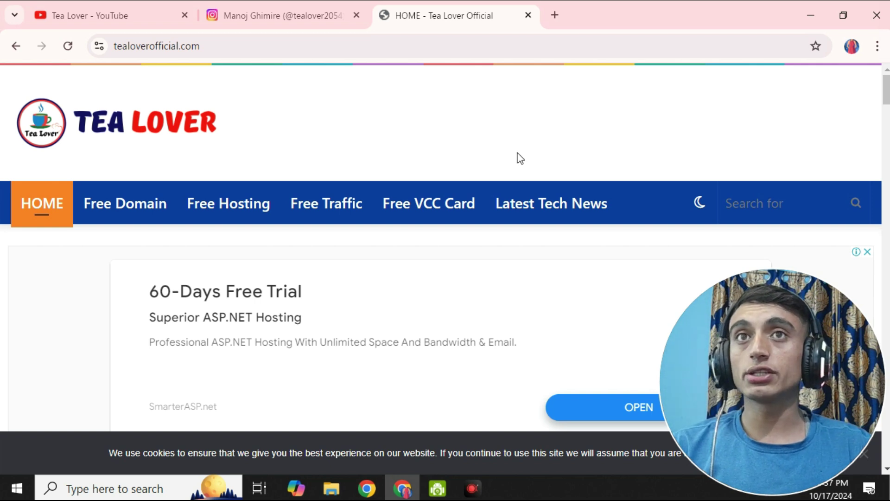
click(556, 16)
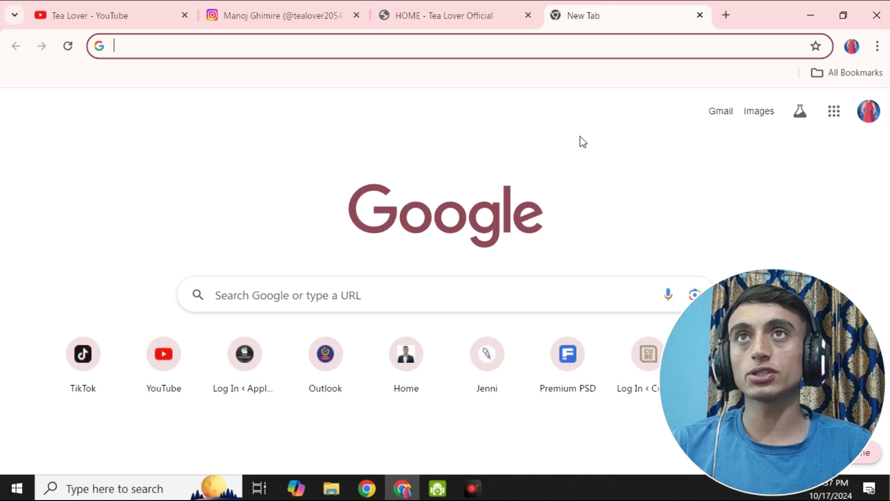
Step: Search Google for 'FREEM DOMAIN NOW' from the new tab's address bar
text(FREEM D)
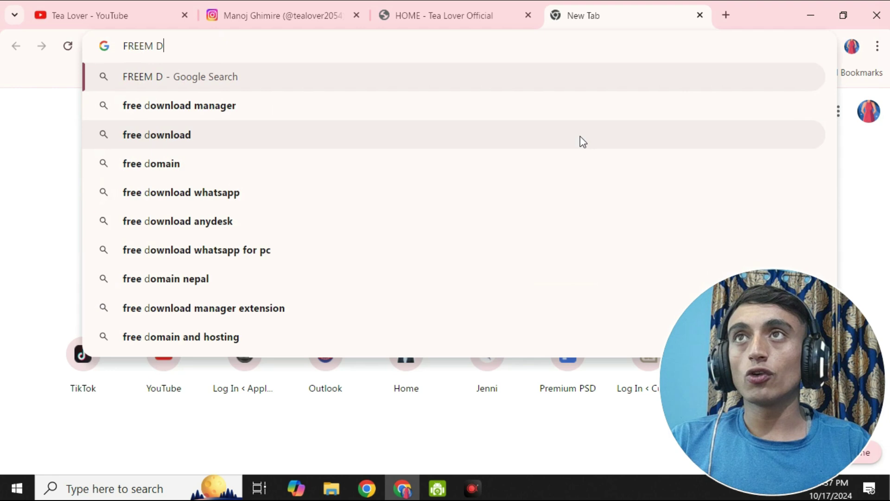
text(OMAIN NOW)
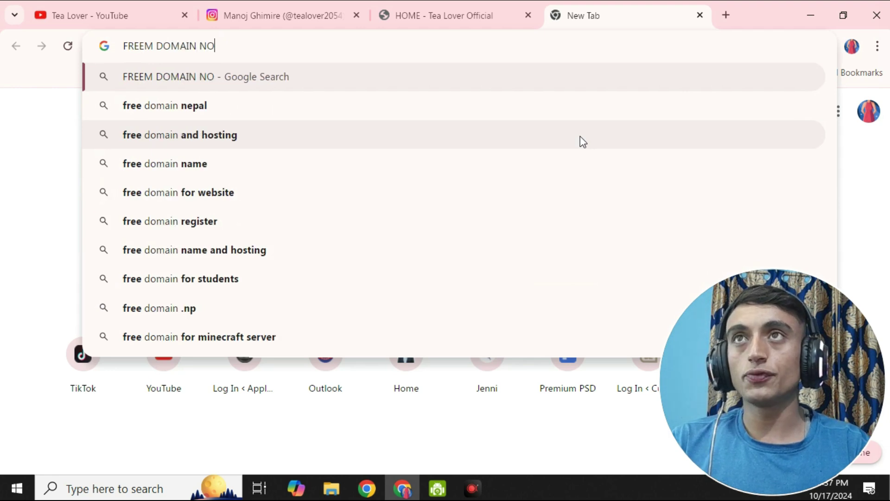
key(Return)
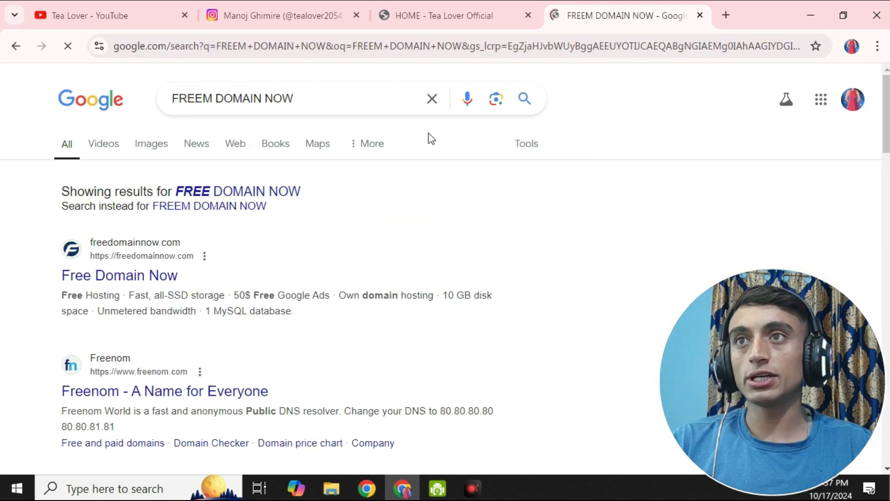
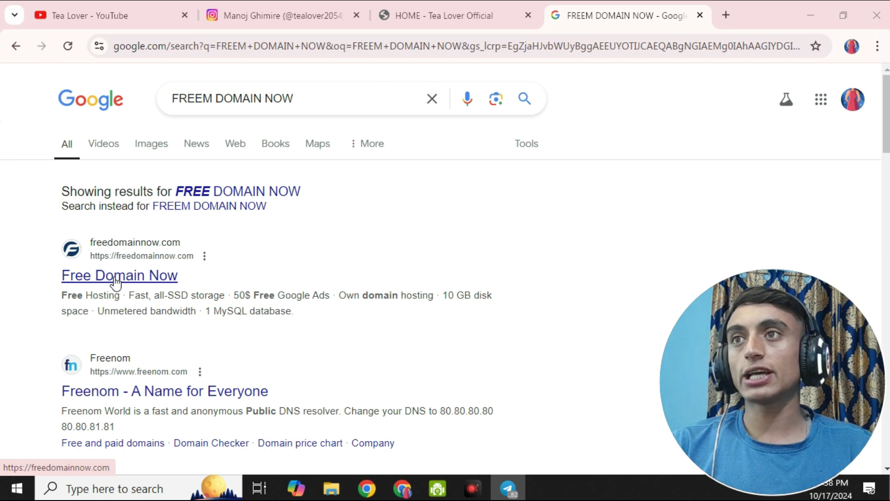
Step: Open freedomainnow.com from the search results, browse its home page offers, and start the free domain offer
click(116, 283)
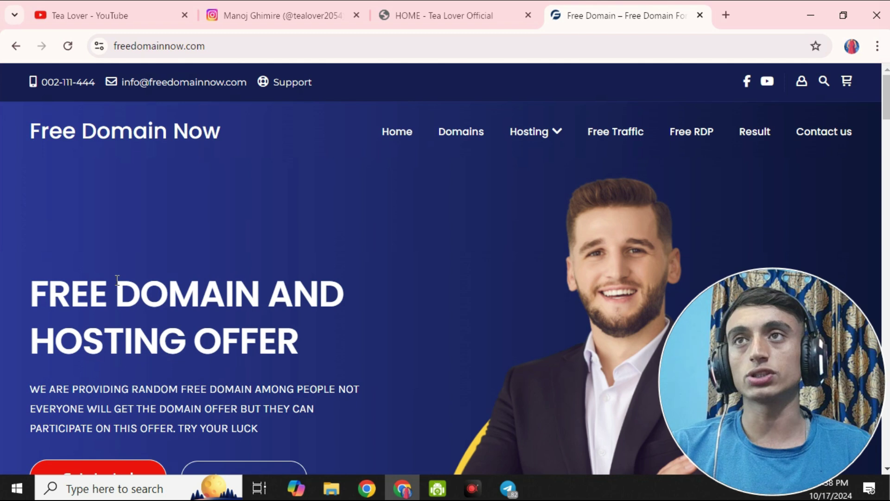
scroll(383, 205, down, 5)
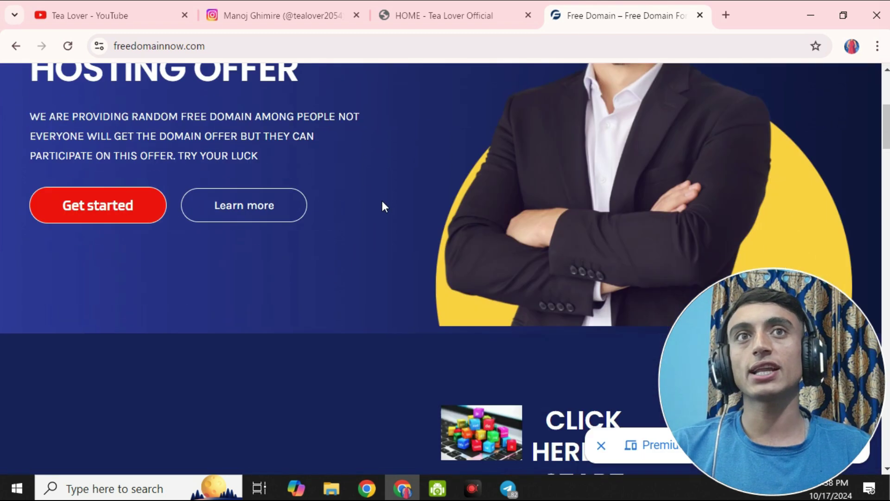
scroll(382, 201, down, 6)
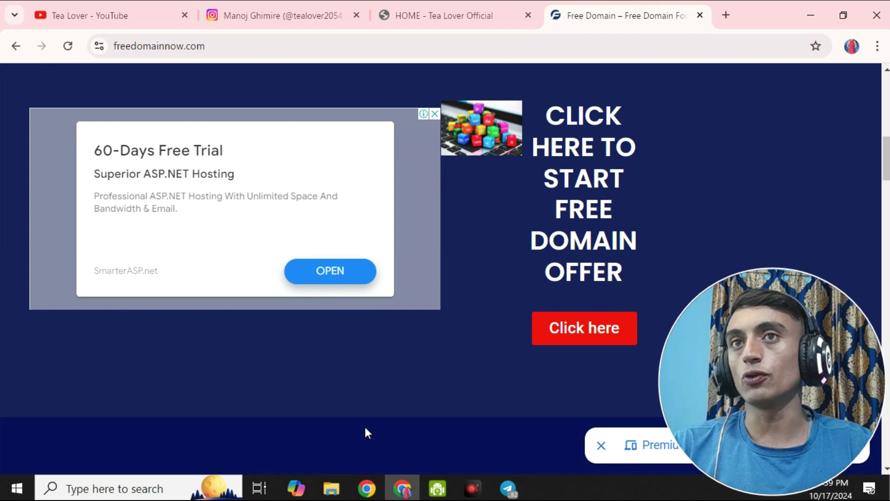
scroll(417, 369, down, 1)
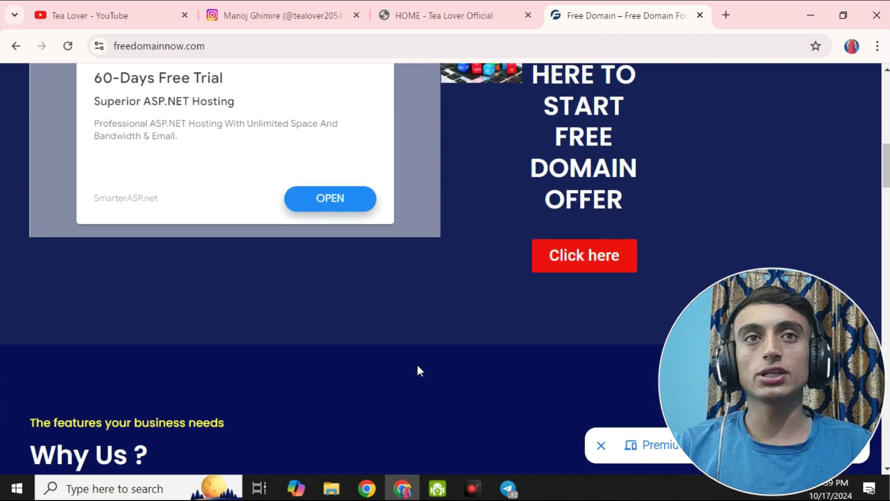
scroll(526, 172, up, 2)
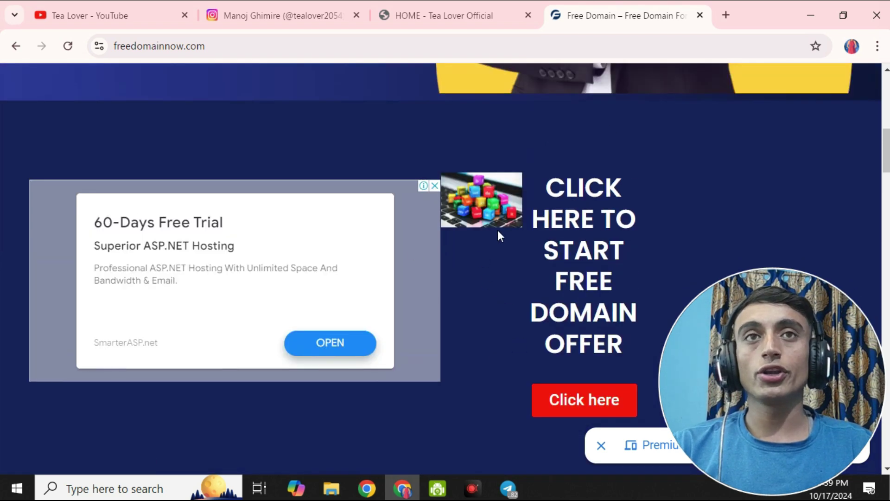
scroll(499, 235, down, 1)
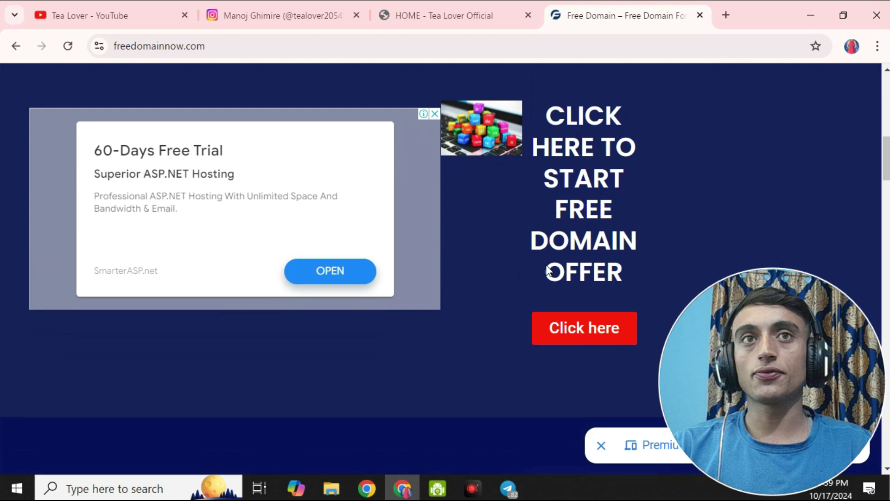
scroll(561, 332, down, 1)
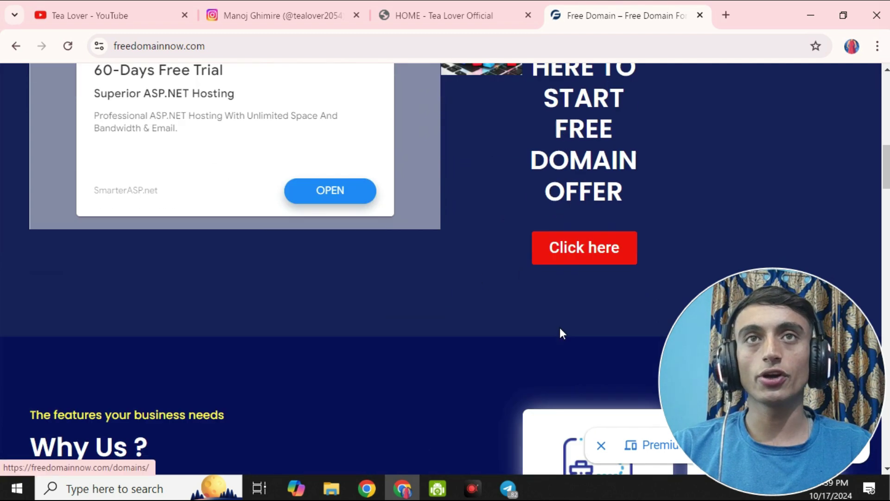
scroll(464, 334, up, 9)
scroll(118, 374, down, 2)
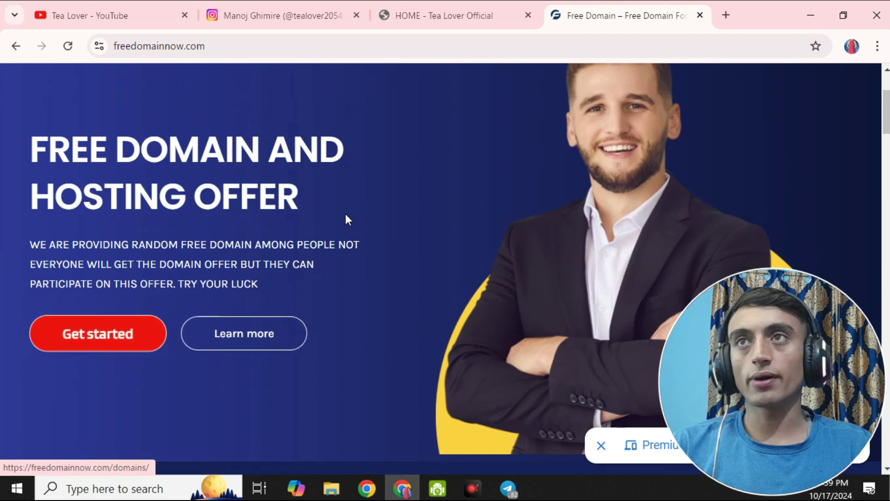
scroll(290, 294, down, 15)
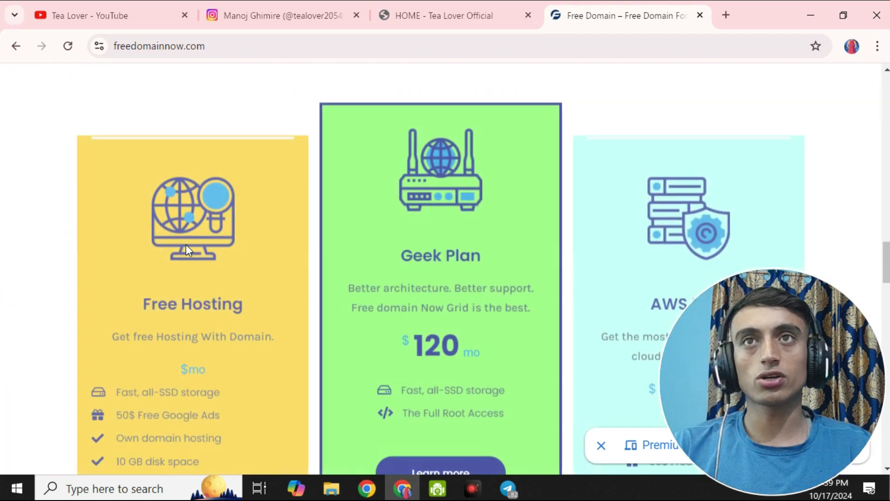
scroll(186, 244, down, 2)
scroll(134, 150, down, 2)
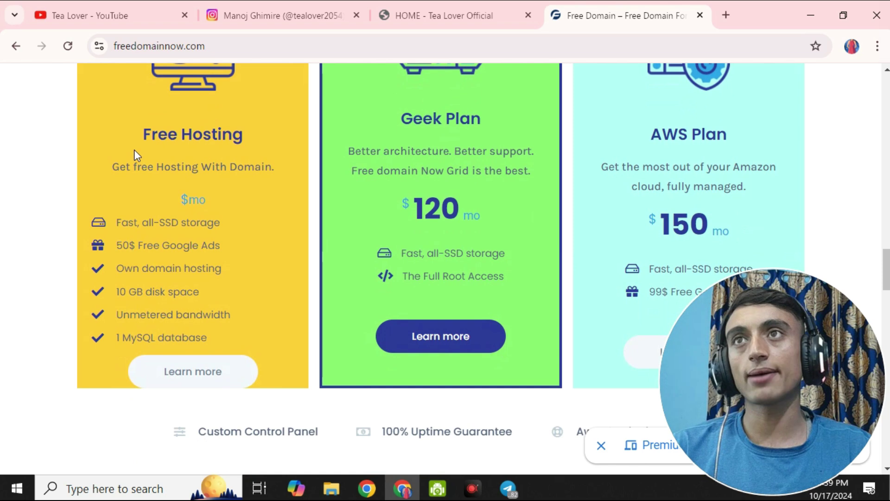
scroll(575, 141, up, 10)
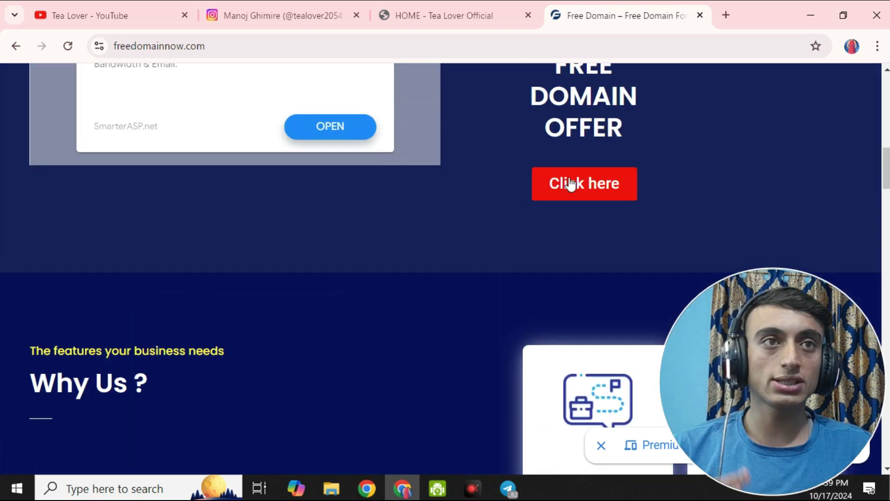
click(571, 184)
Step: Go to the Free Traffic page, dismiss the full-page ad, and scroll through its content
click(603, 136)
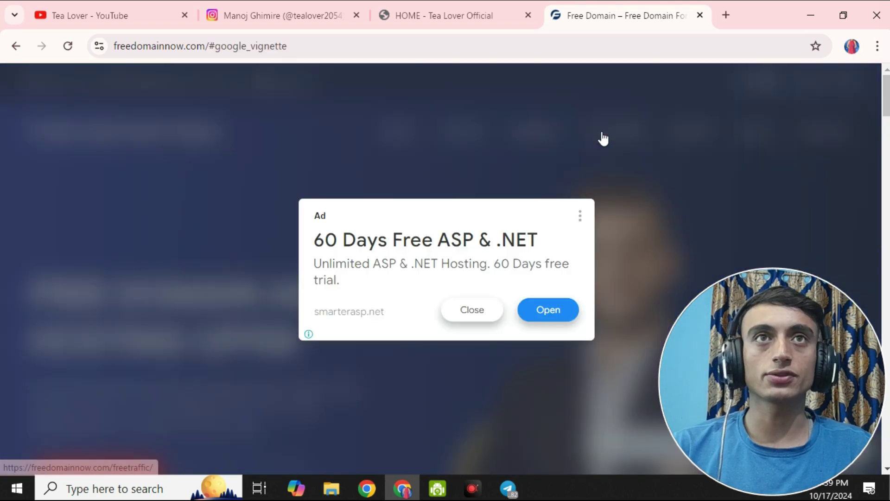
click(472, 311)
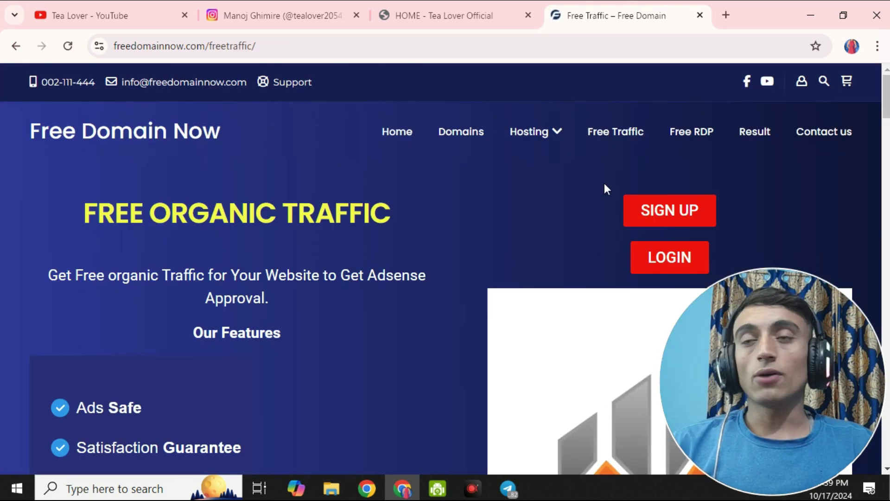
scroll(478, 237, down, 5)
scroll(444, 234, down, 3)
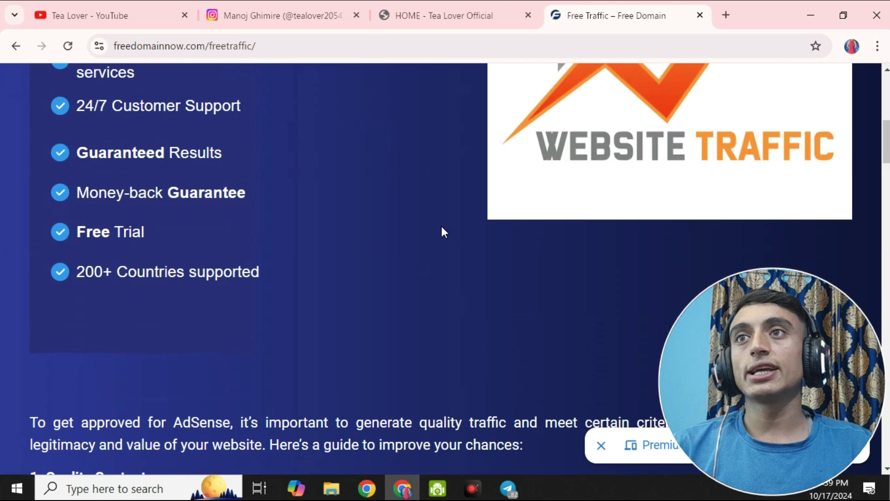
scroll(437, 241, down, 3)
scroll(436, 243, down, 18)
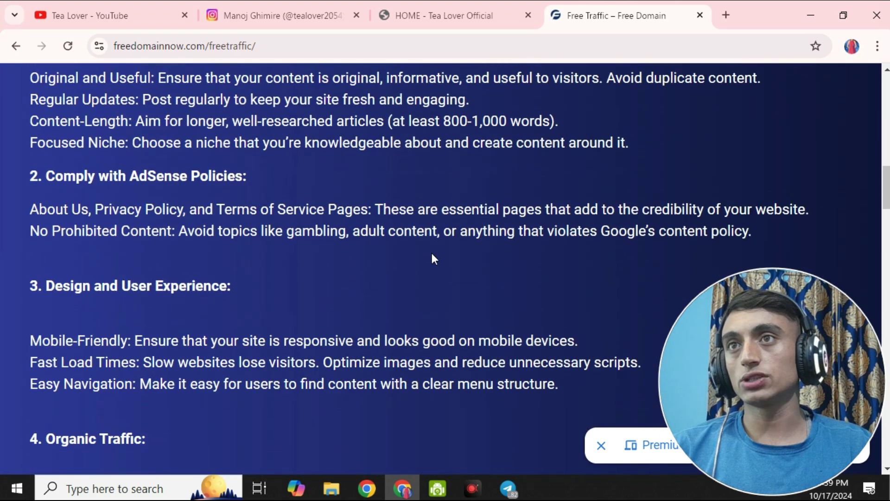
scroll(425, 299, up, 20)
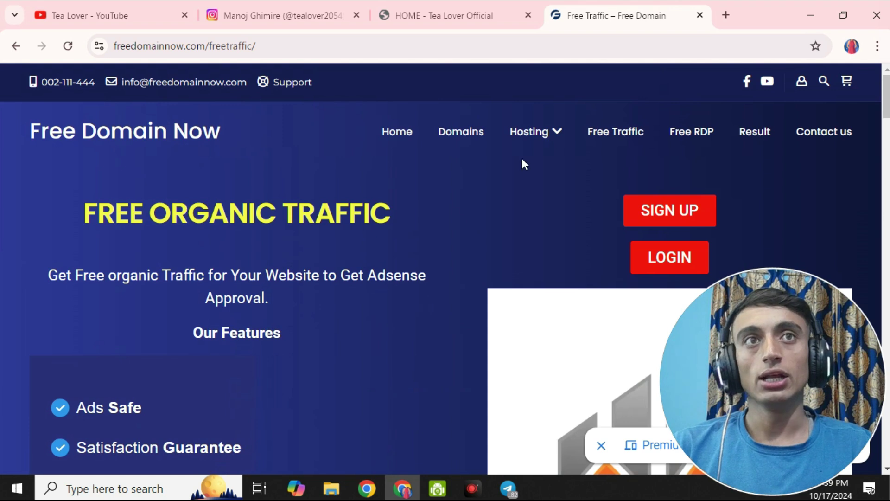
Step: Look over the traffic account signup form, then go back to the Free Traffic page
click(654, 200)
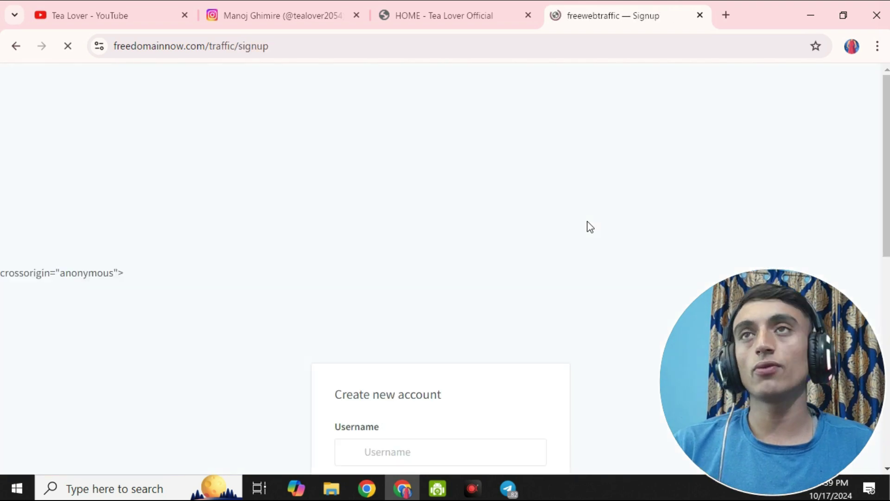
scroll(286, 249, down, 5)
scroll(324, 232, down, 3)
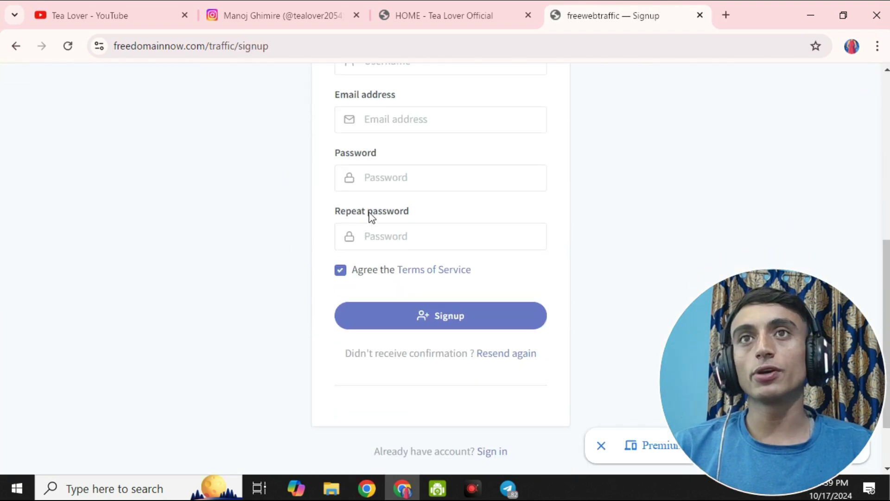
scroll(352, 195, up, 1)
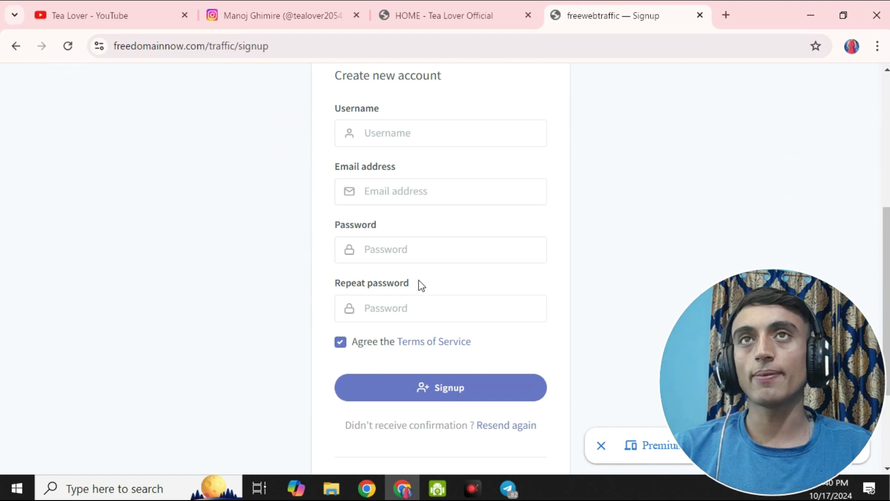
scroll(427, 281, up, 6)
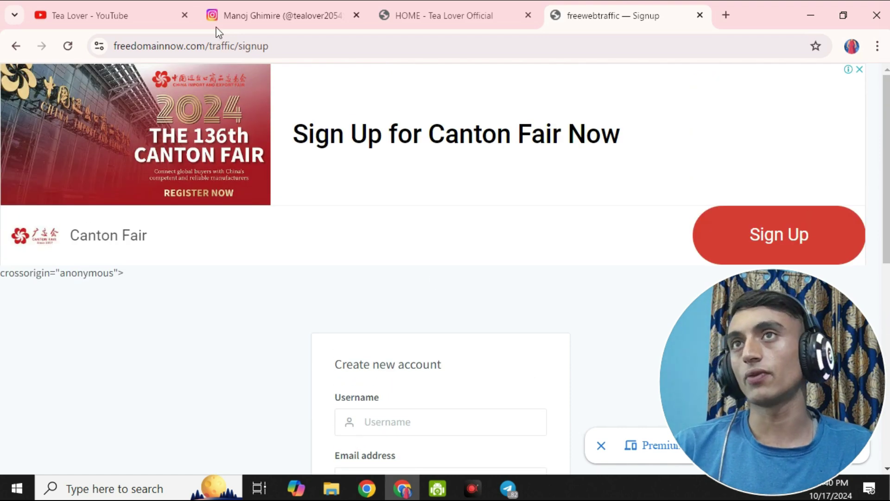
click(25, 47)
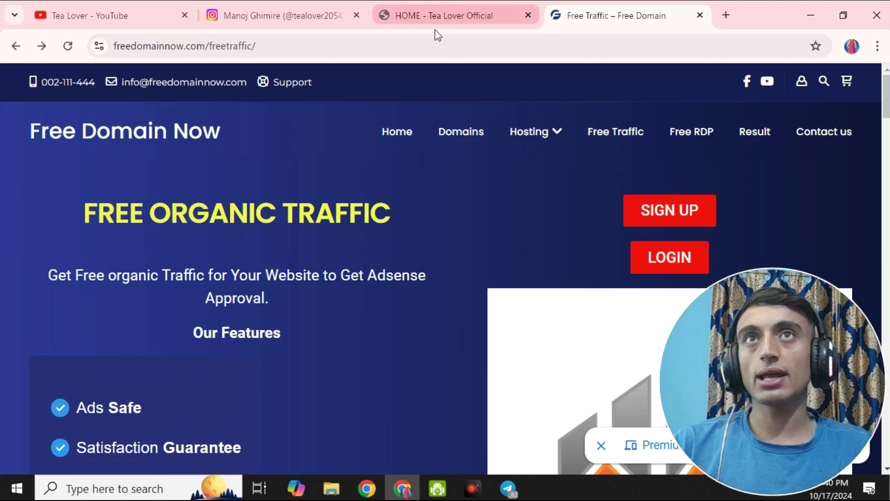
Step: Open the free domain offer page and scroll to the domain search prices (.com $0, .net/.org $9.99)
click(116, 138)
scroll(327, 210, down, 15)
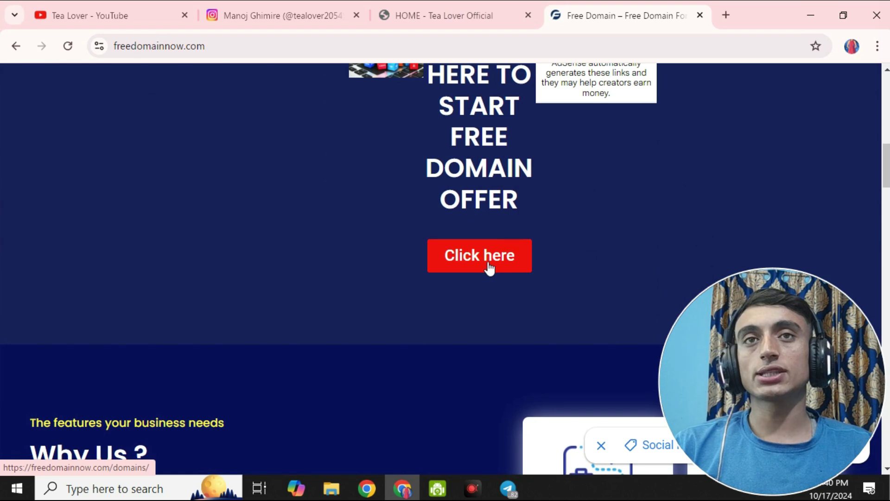
click(485, 256)
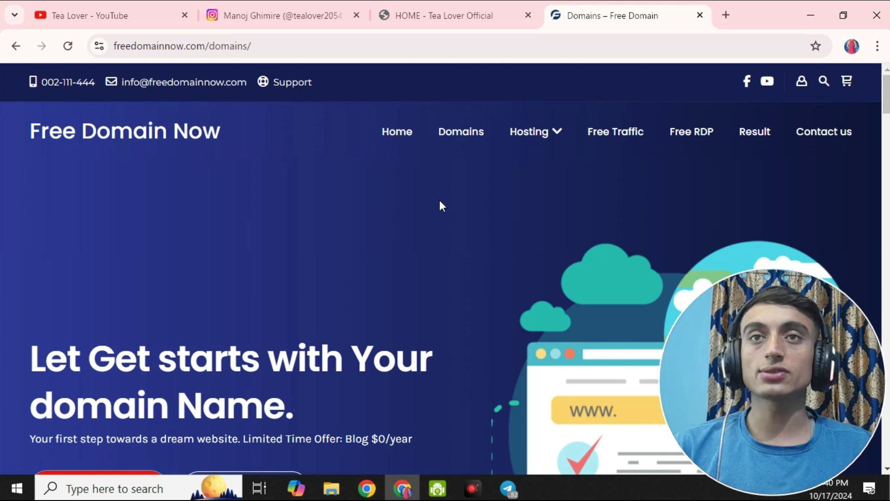
scroll(529, 260, down, 6)
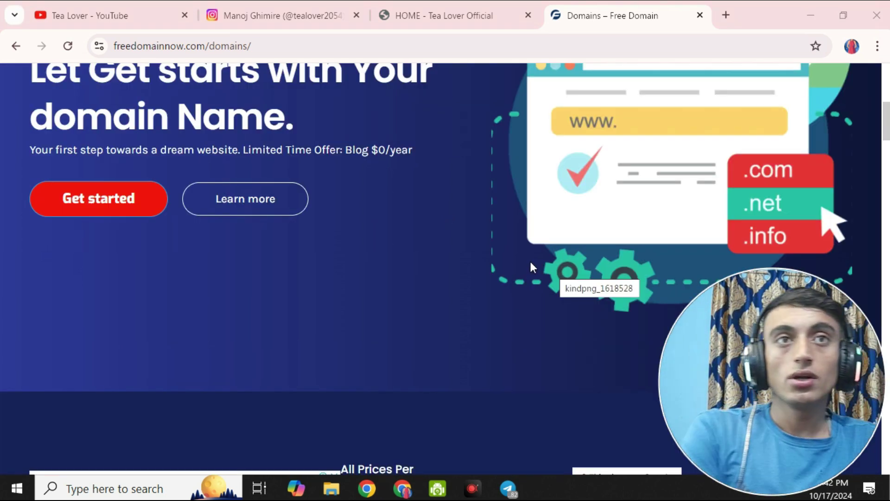
scroll(455, 219, down, 9)
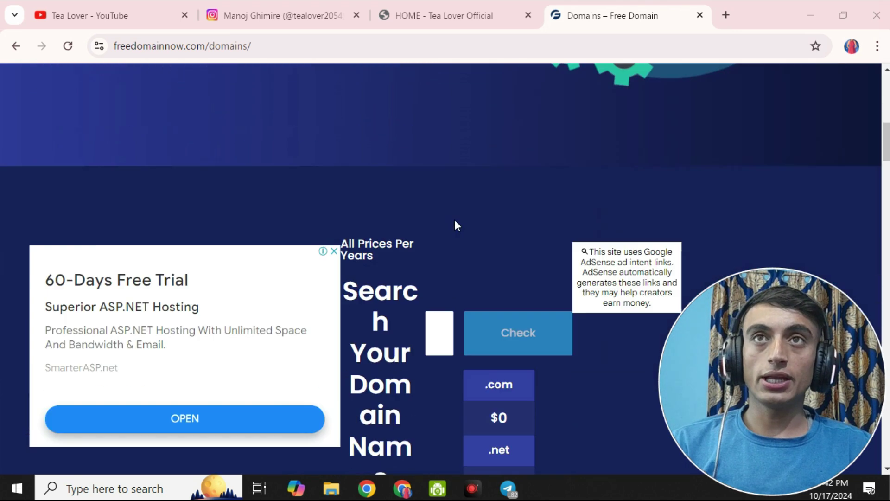
scroll(455, 255, up, 2)
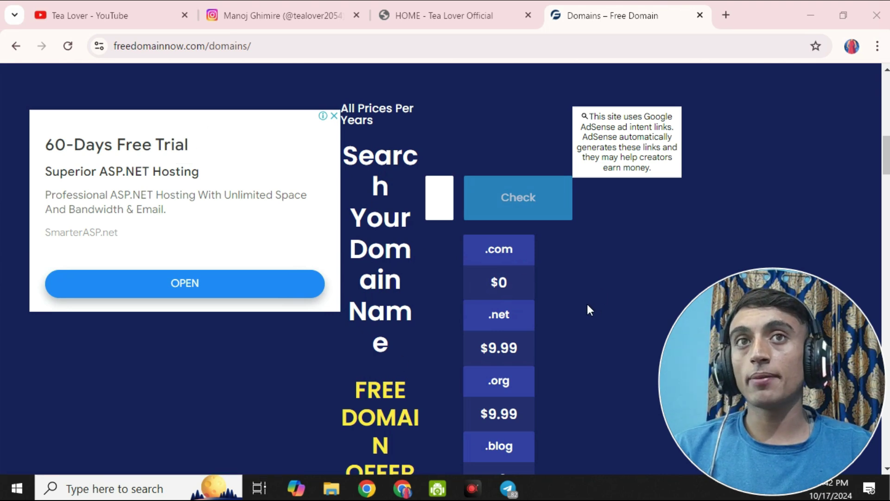
Step: Reload the Domains page and enter tealoverfreedomain.com in the domain search box
click(71, 45)
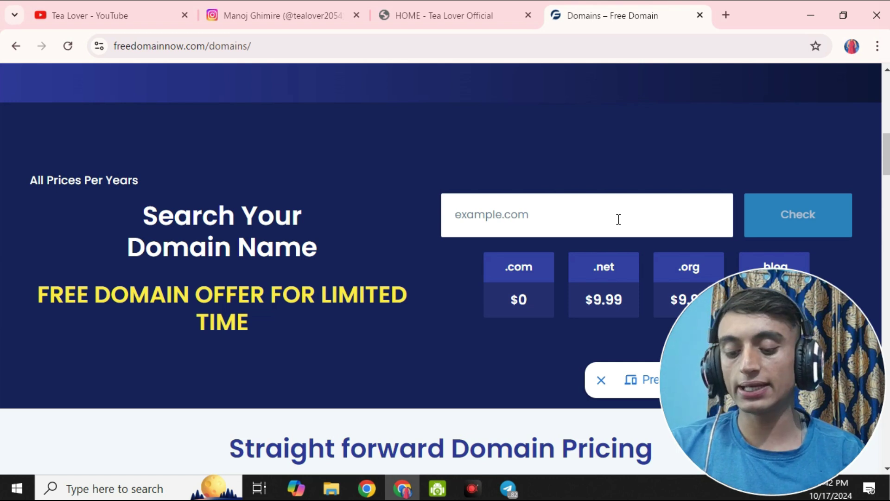
click(619, 219)
text(tealoverfreedomain)
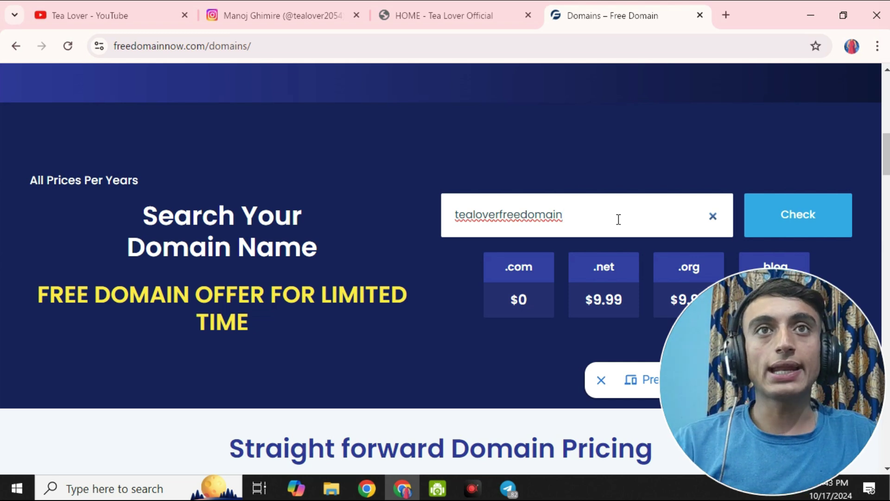
scroll(619, 223, down, 1)
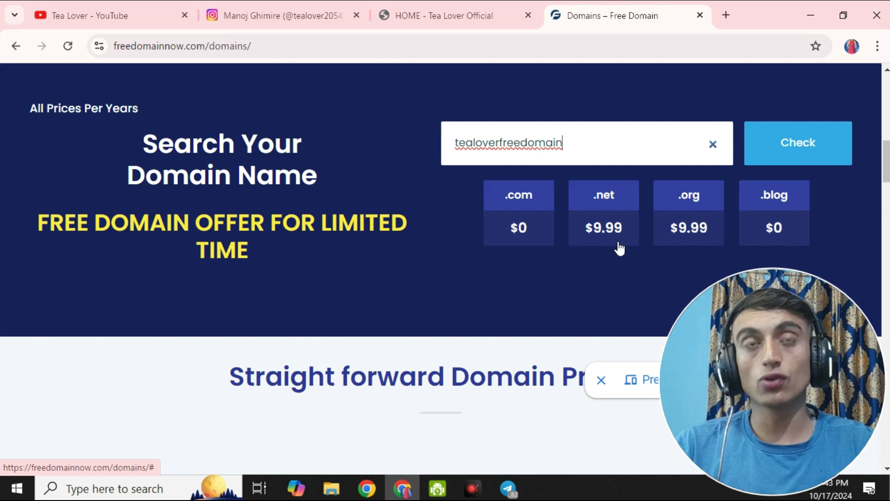
text(.com)
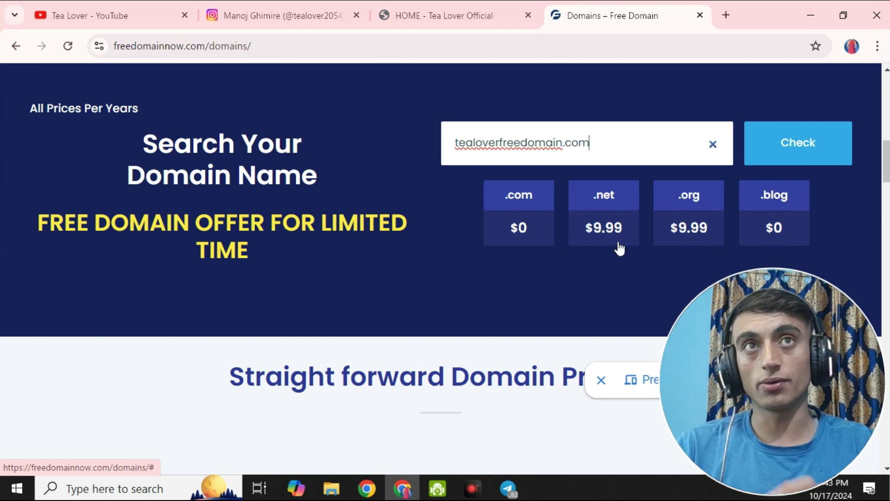
Step: Confirm tealoverfreedomain.com is free at $0, compare .net/.org at $9.99, and purchase the .com
click(806, 153)
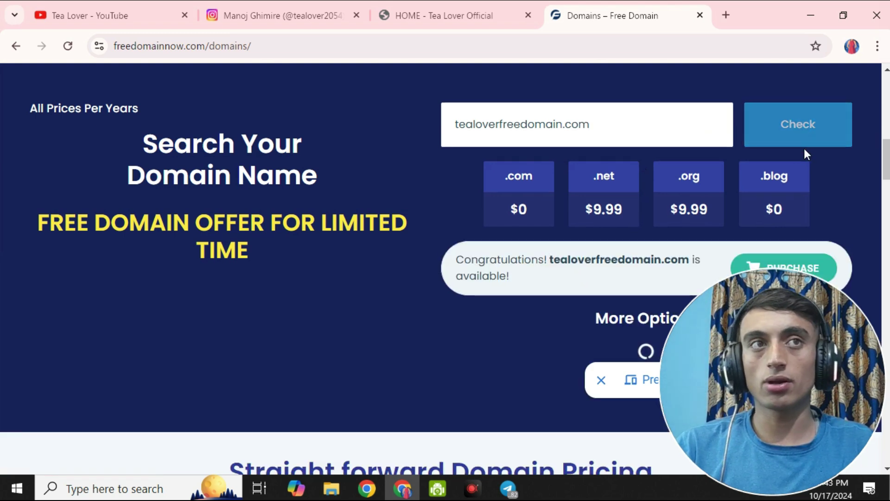
scroll(620, 171, down, 1)
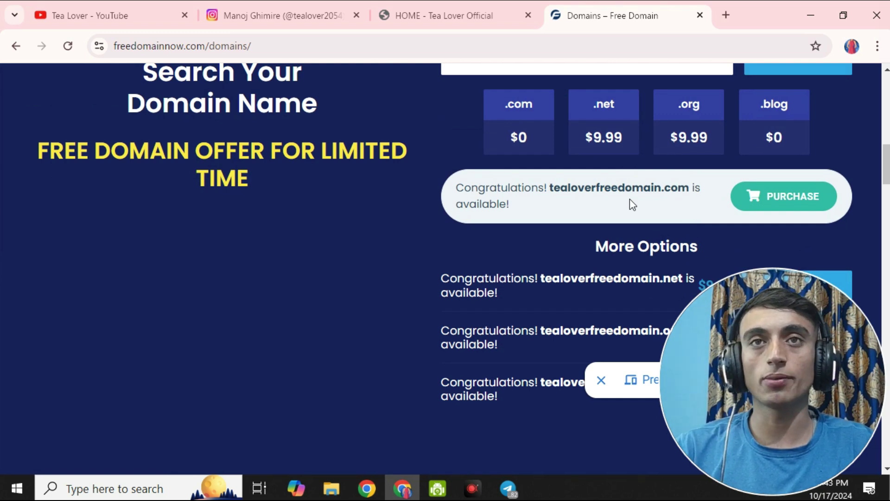
scroll(459, 158, down, 3)
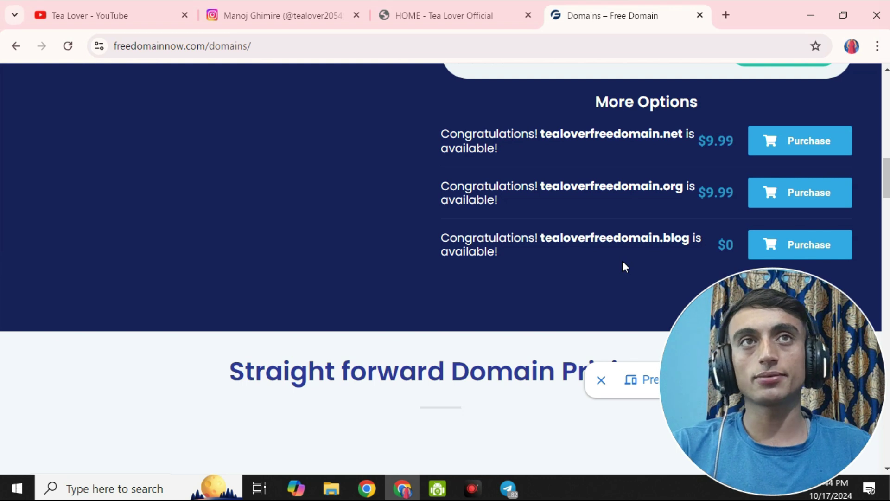
scroll(622, 266, up, 3)
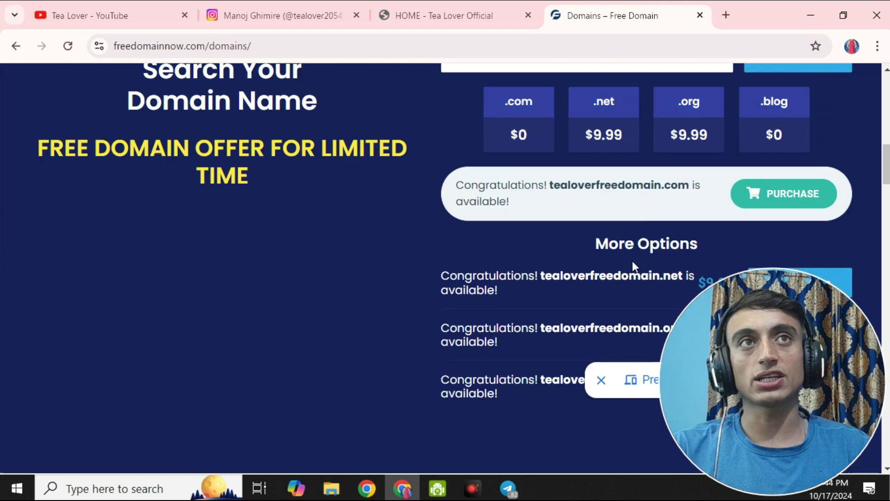
click(788, 212)
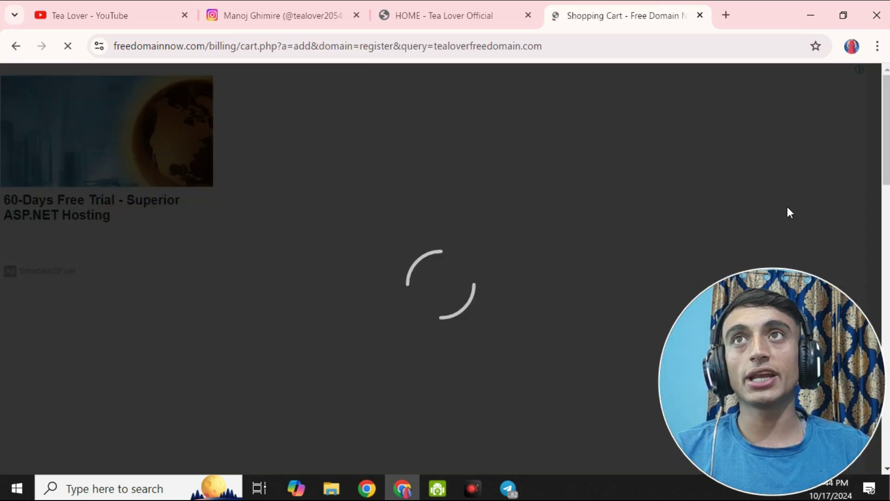
Step: Enter the captcha verification code and rerun the domain search
scroll(552, 294, down, 3)
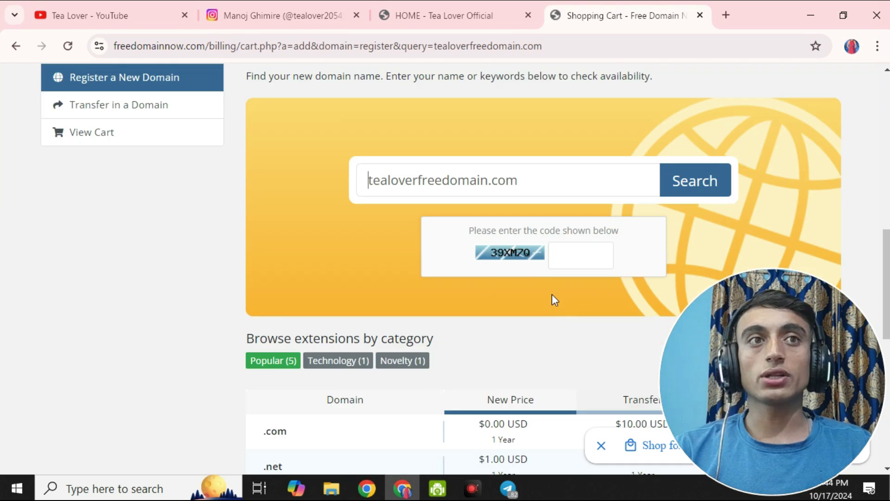
click(575, 249)
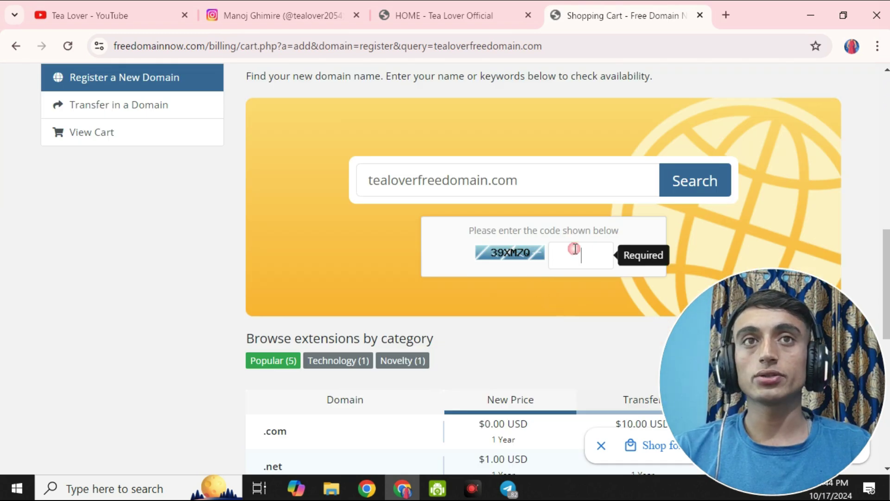
text(KPWVME)
click(695, 181)
click(696, 181)
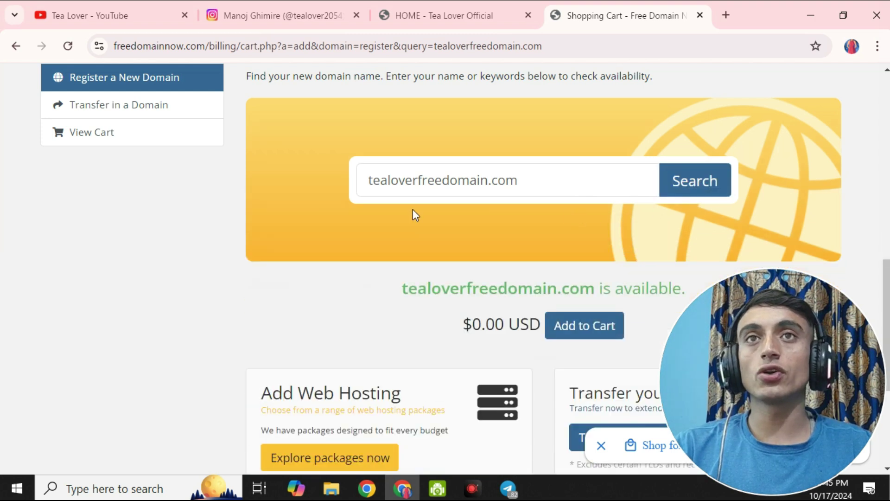
Step: Add tealoverfreedomain.com to the cart at $0.00 USD and proceed to checkout
scroll(494, 212, down, 2)
drag(400, 215, 725, 218)
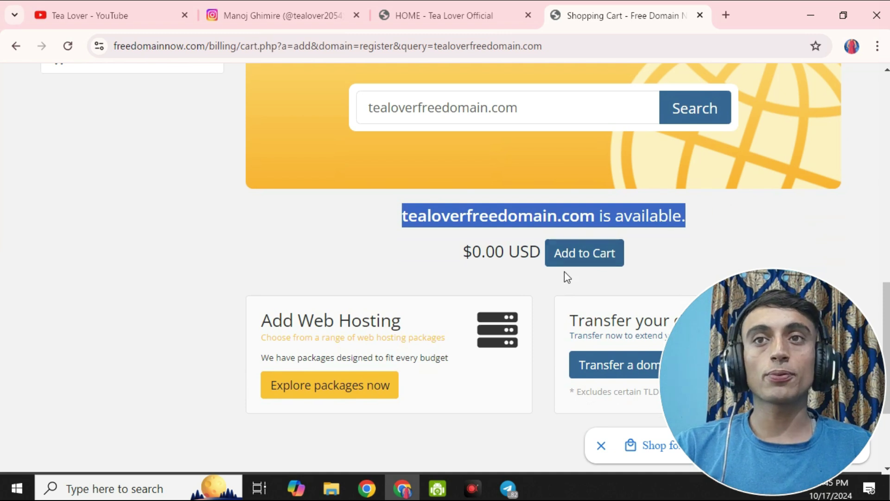
click(585, 259)
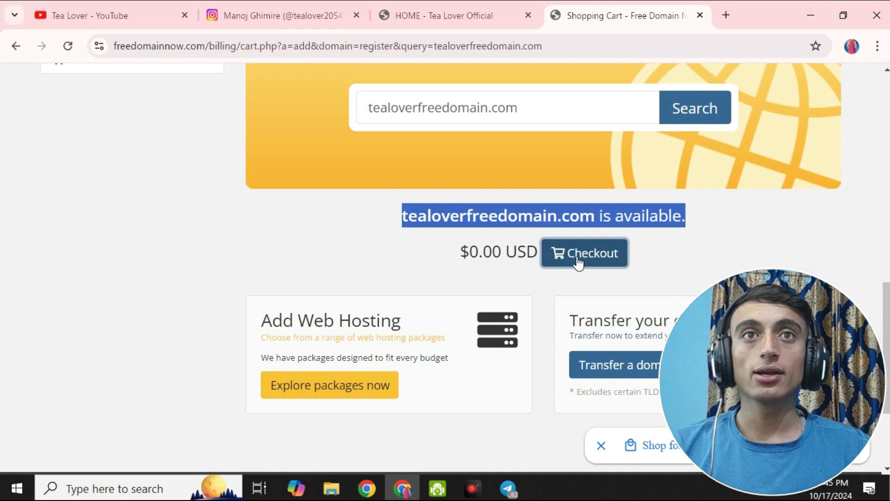
click(587, 261)
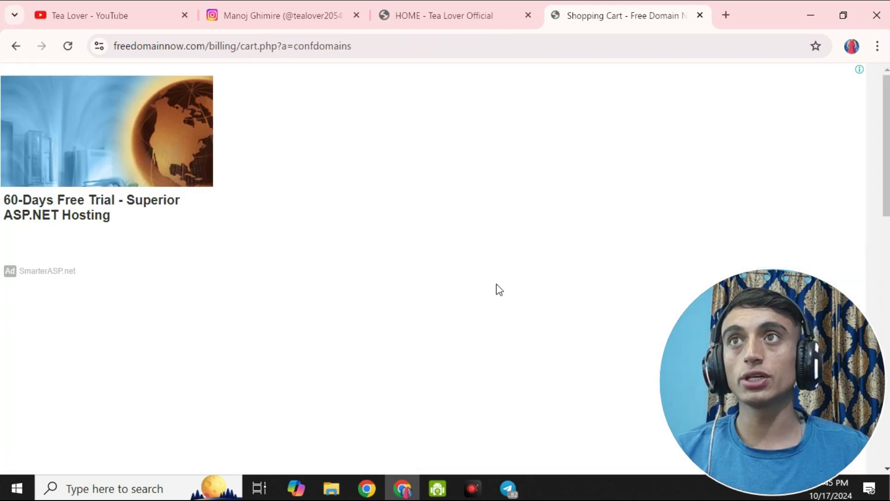
Step: Review the 1-year registration, no hosting, and default nameservers ns1/ns2.freedomainnow.com
scroll(384, 238, down, 5)
scroll(395, 227, down, 5)
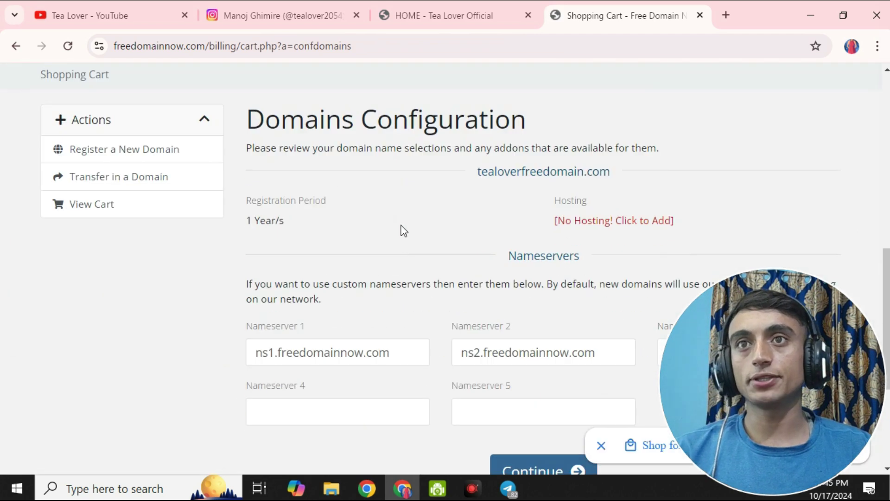
scroll(401, 232, down, 1)
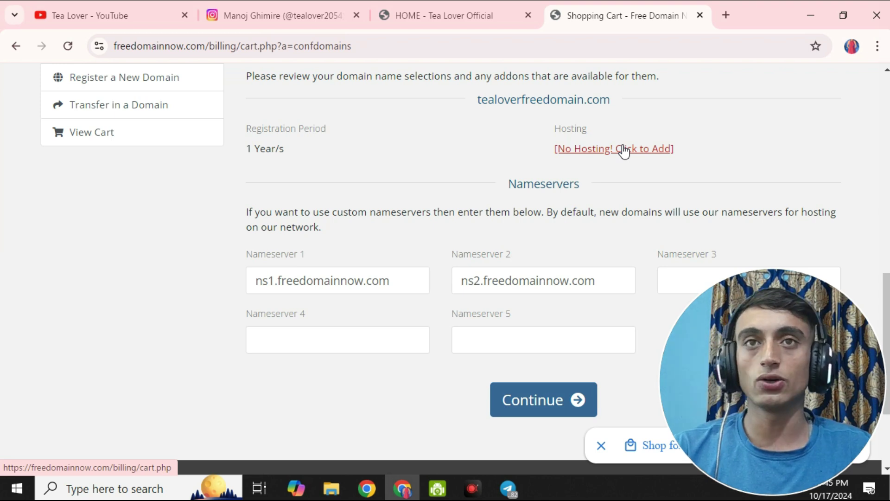
scroll(414, 146, down, 2)
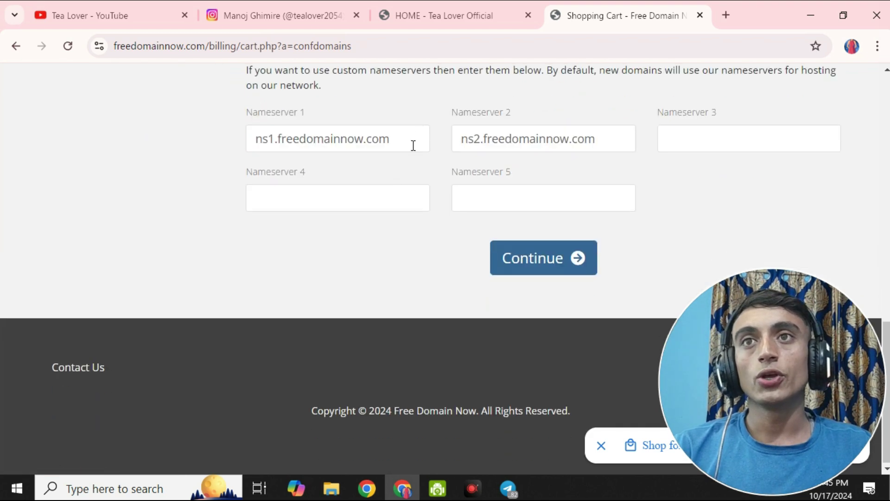
click(613, 212)
drag(419, 211, 274, 215)
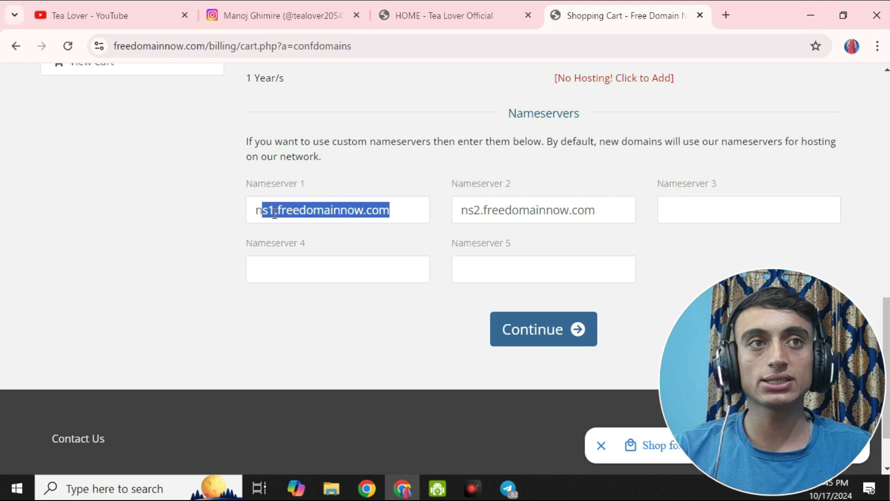
scroll(178, 249, down, 2)
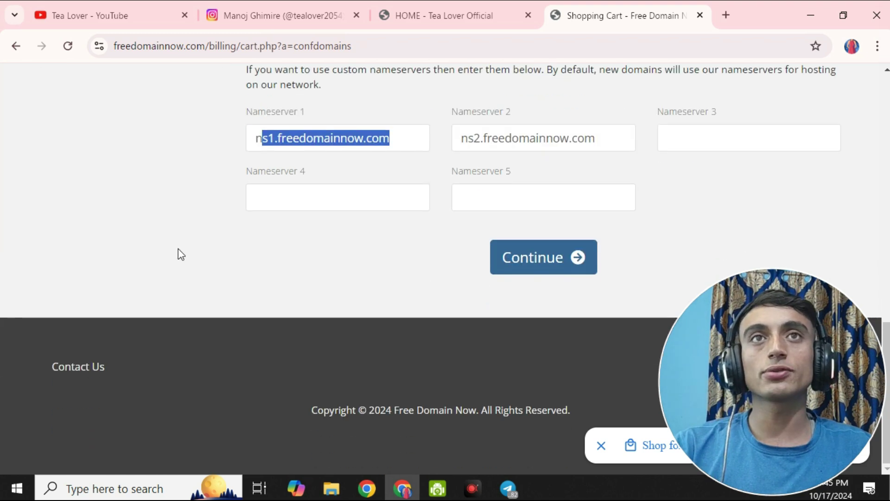
Step: Accept the domain configuration, review the $0.00 cart, and continue to the checkout form
click(537, 276)
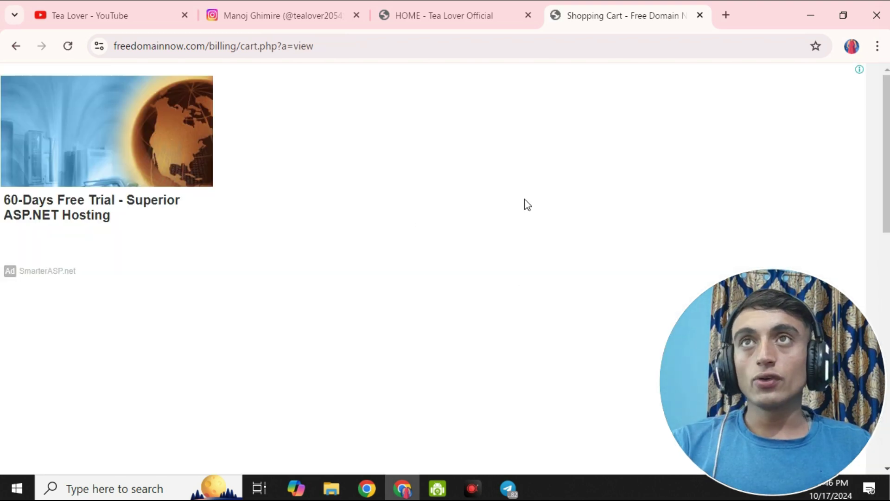
scroll(343, 151, down, 5)
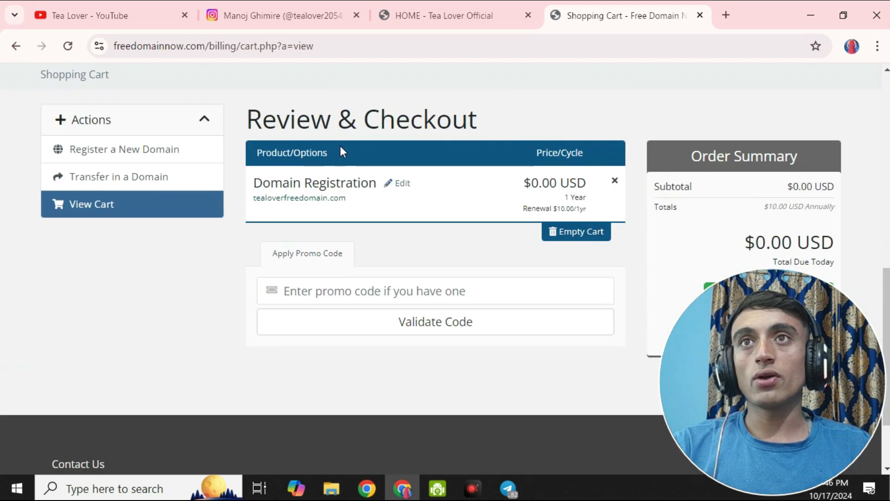
drag(255, 126, 488, 121)
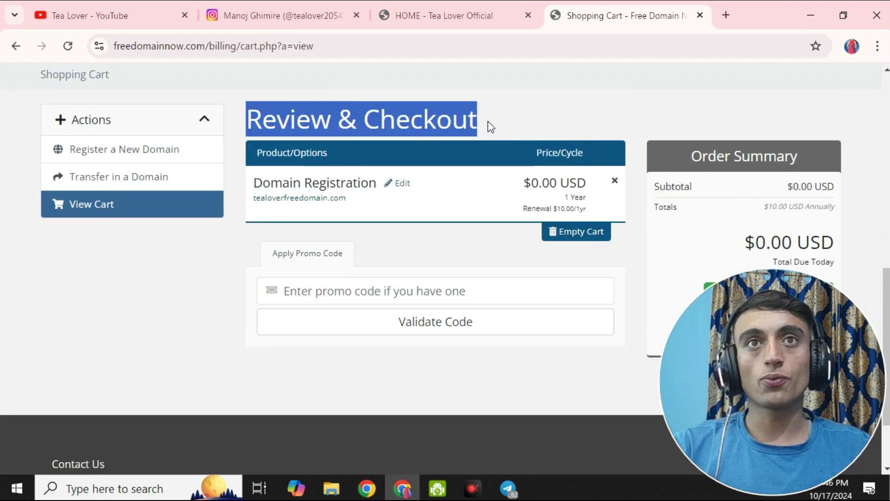
scroll(564, 161, down, 2)
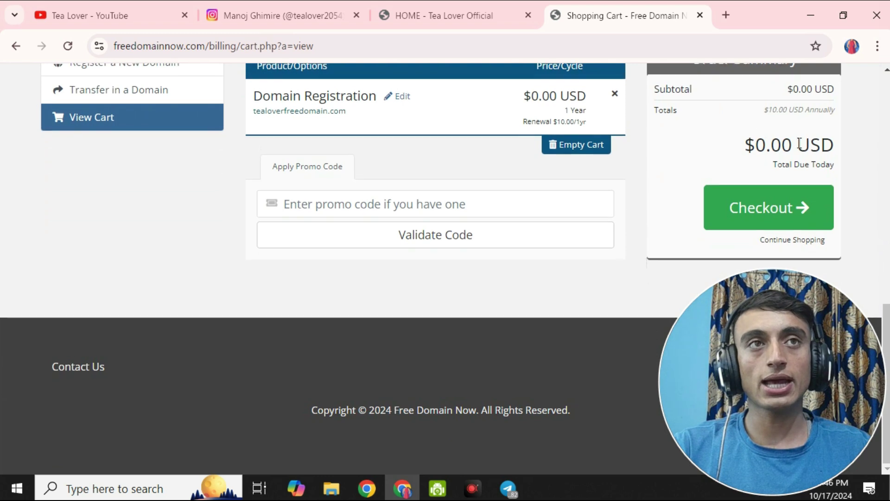
click(773, 214)
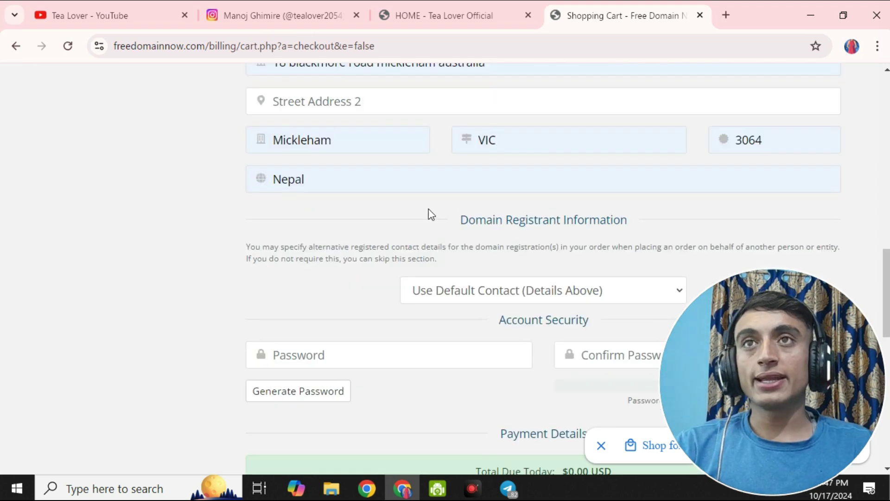
Step: Fill both password fields with Chrome's suggested strong password and complete the order
scroll(384, 270, down, 3)
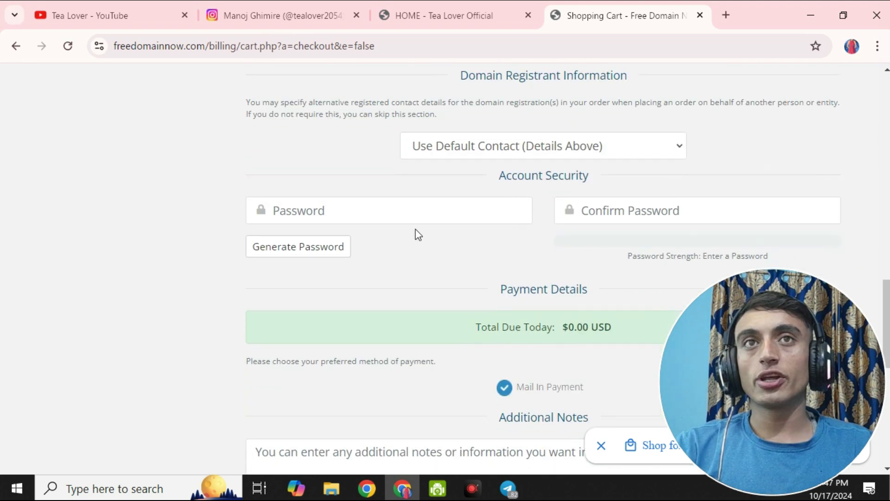
click(355, 215)
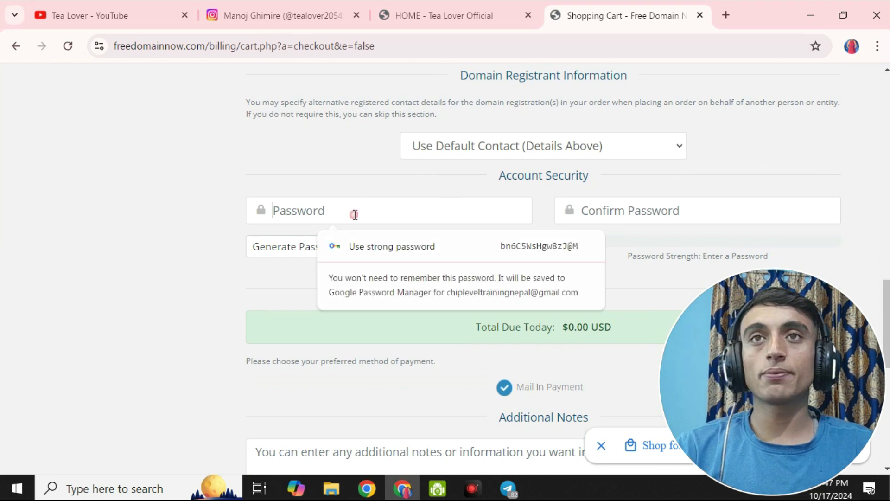
click(371, 247)
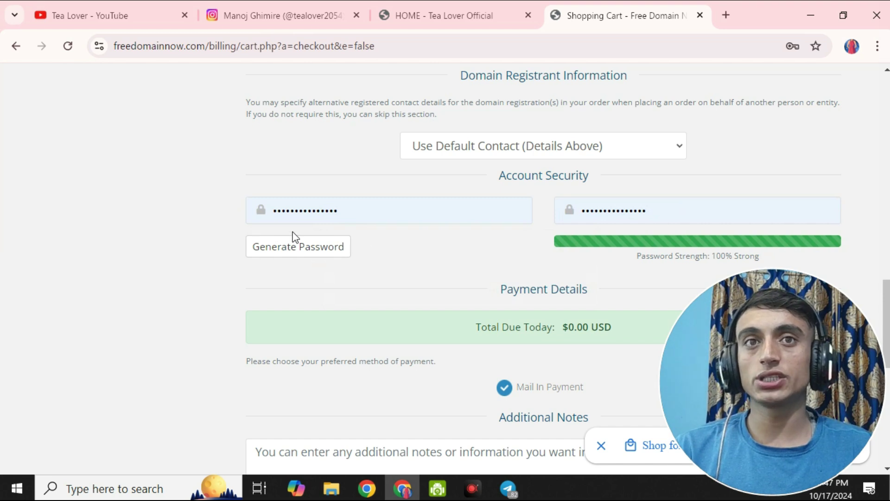
scroll(505, 123, down, 8)
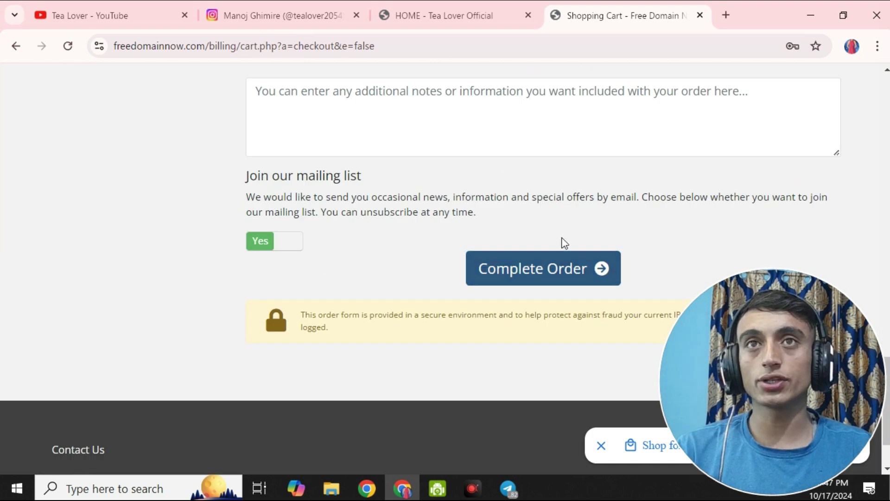
click(542, 275)
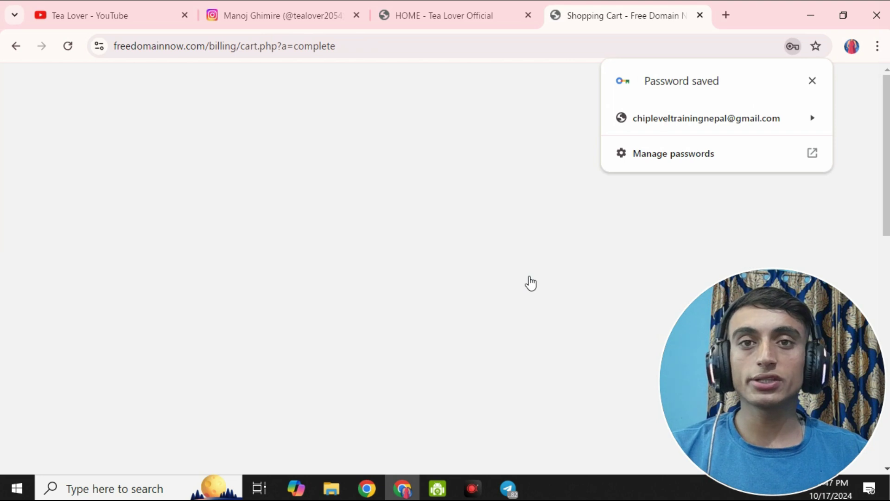
Step: Dismiss the password-saved notice and copy the order number from the confirmation page
click(812, 81)
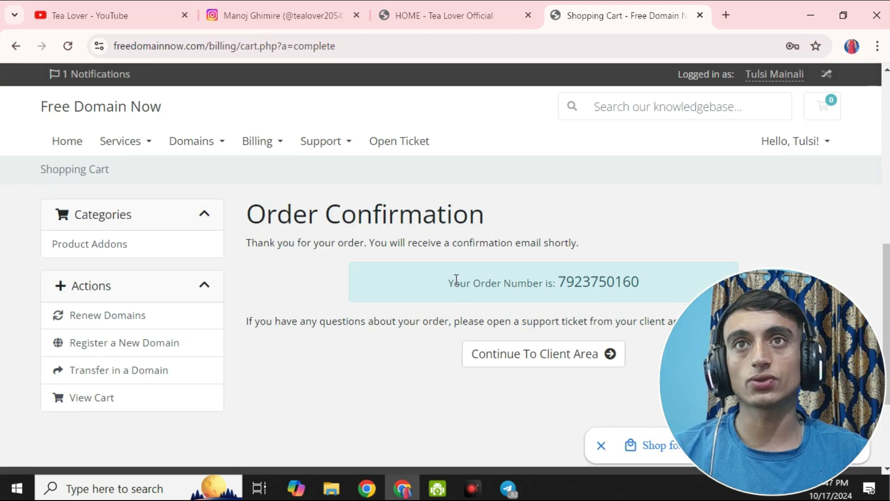
drag(242, 221, 521, 222)
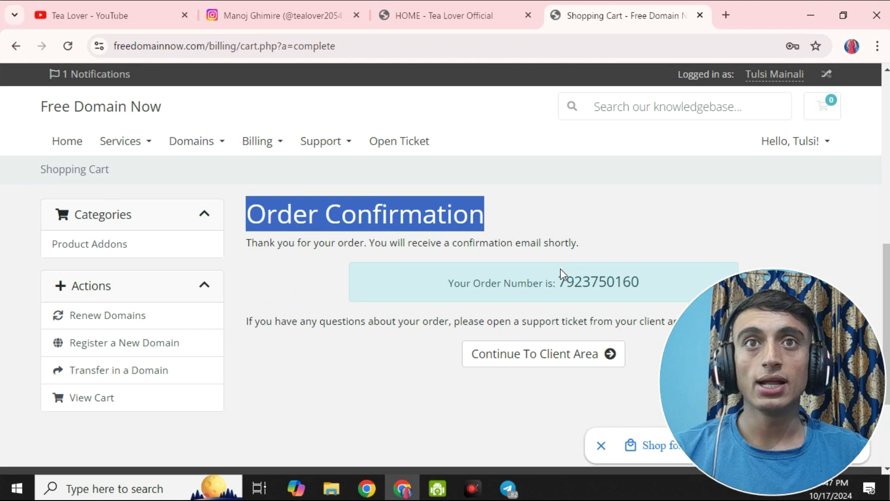
click(562, 282)
drag(562, 283, 648, 293)
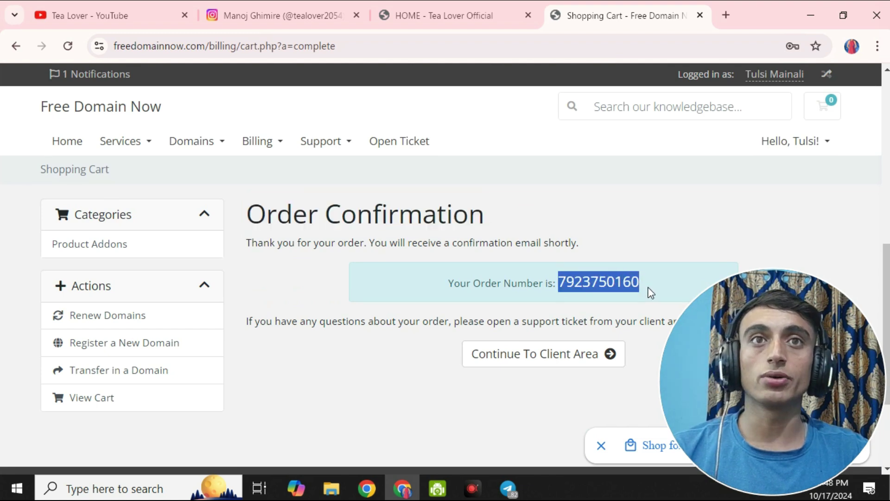
right_click(638, 290)
click(639, 302)
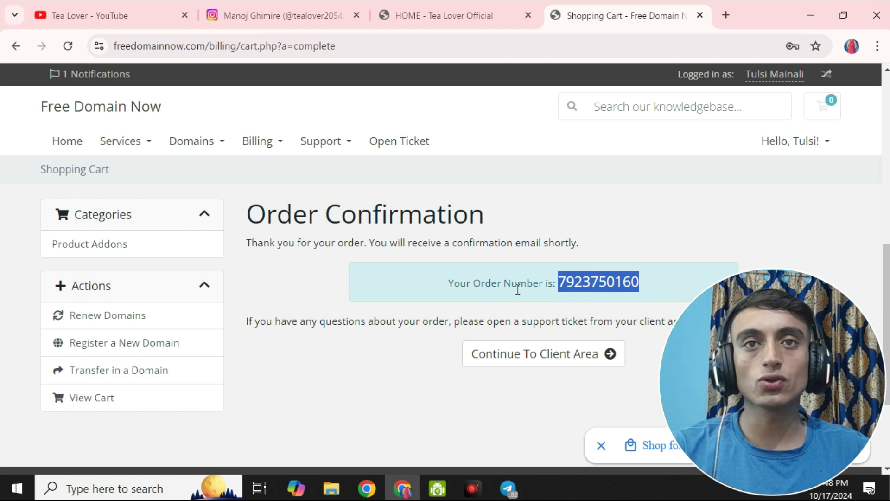
right_click(592, 304)
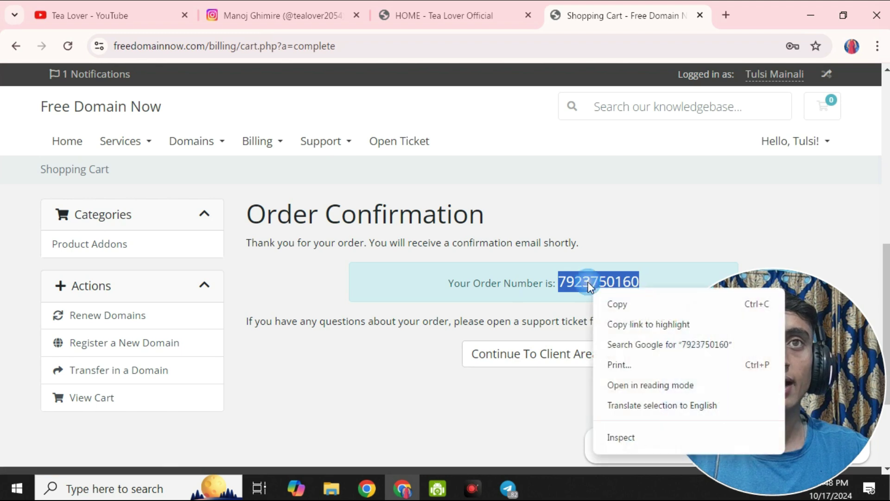
right_click(661, 242)
click(561, 286)
drag(558, 283, 678, 288)
right_click(635, 297)
click(637, 302)
Step: Paste the order number into a new Notepad note, then minimize Notepad
click(127, 495)
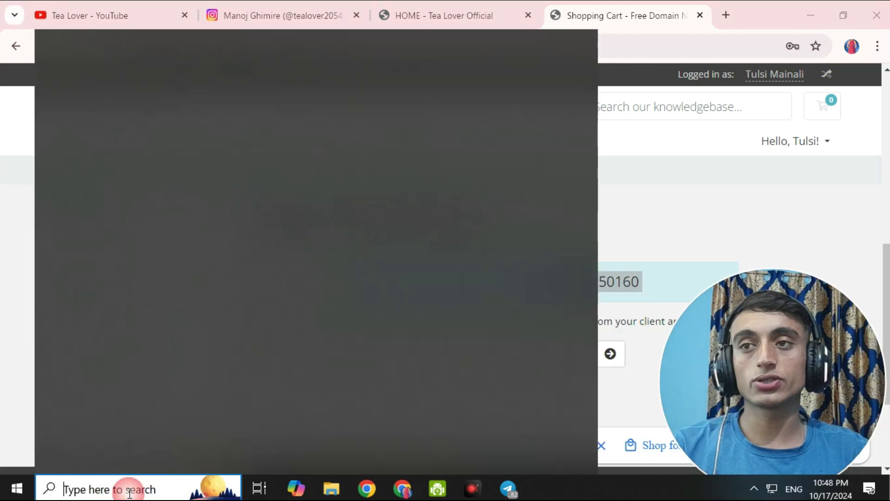
text(n)
click(117, 123)
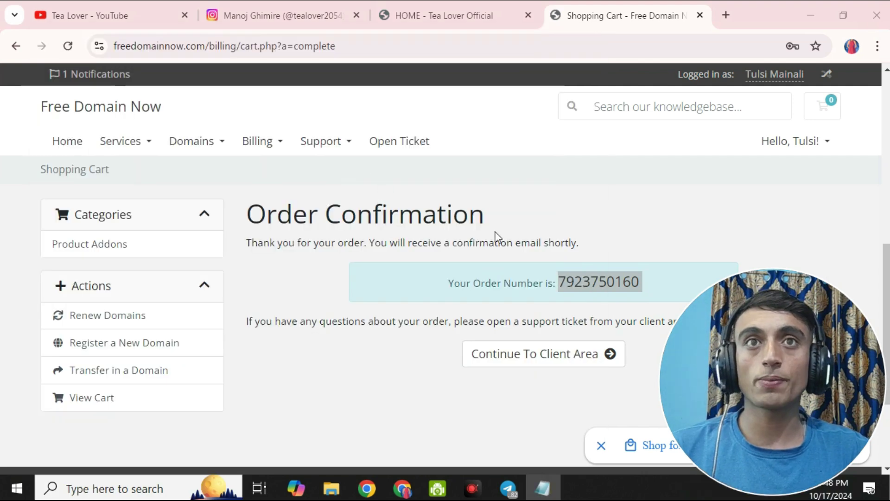
key(ctrl+v)
drag(450, 142, 32, 165)
click(82, 165)
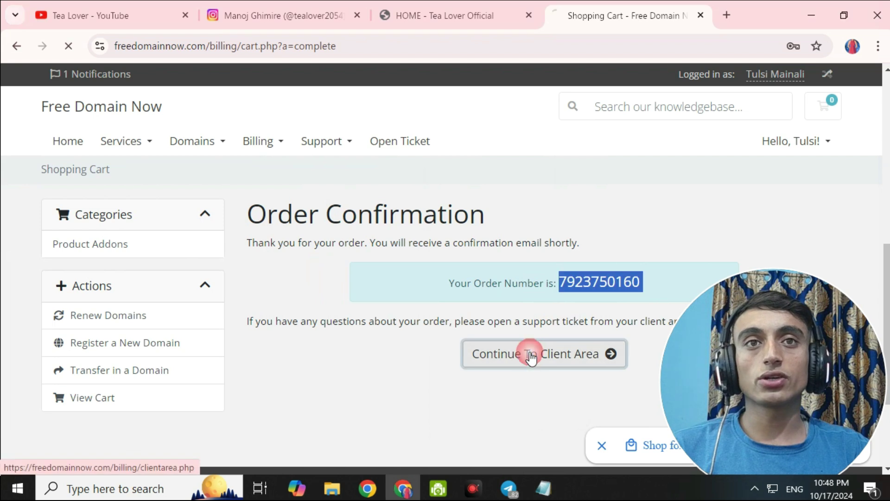
Step: Confirm tealoverfreedomain.com shows as Pending under My Domains in the client area, then open a new tab
click(530, 352)
scroll(483, 357, down, 9)
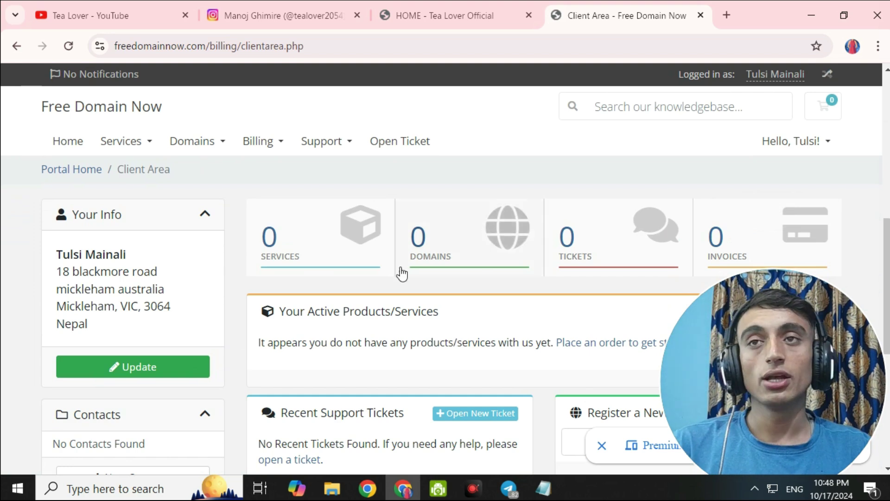
click(438, 234)
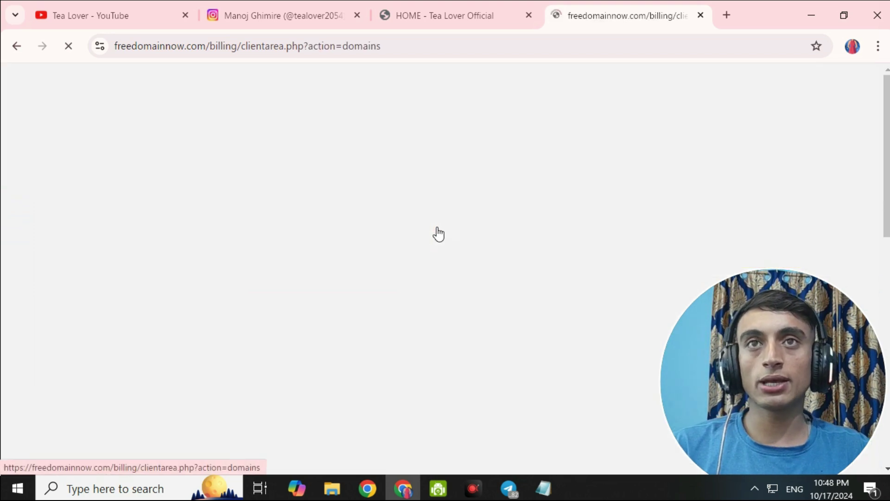
scroll(410, 270, down, 5)
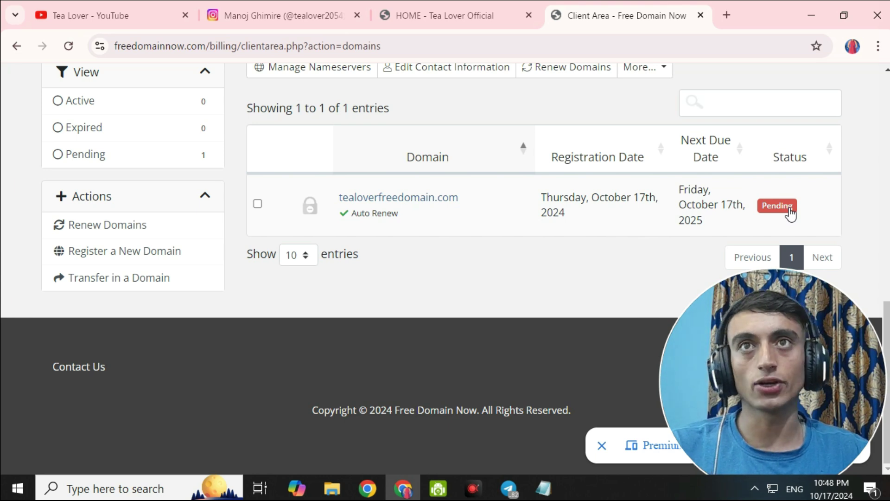
scroll(496, 318, up, 5)
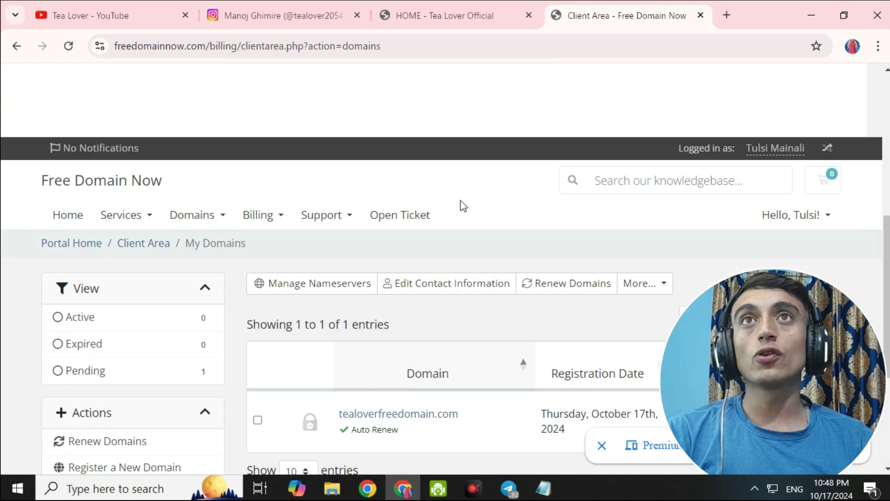
click(724, 20)
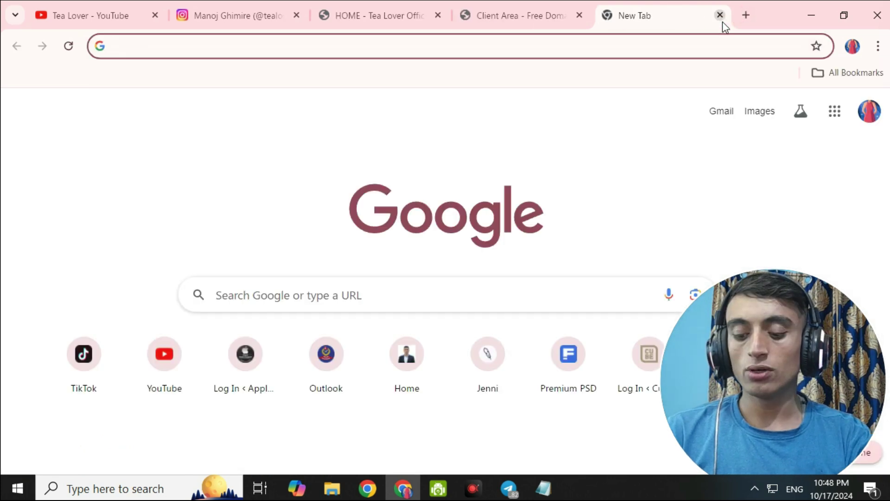
Step: Load freedomainnow.com and open its Result page, dismissing the covering ad
text(free)
key(Return)
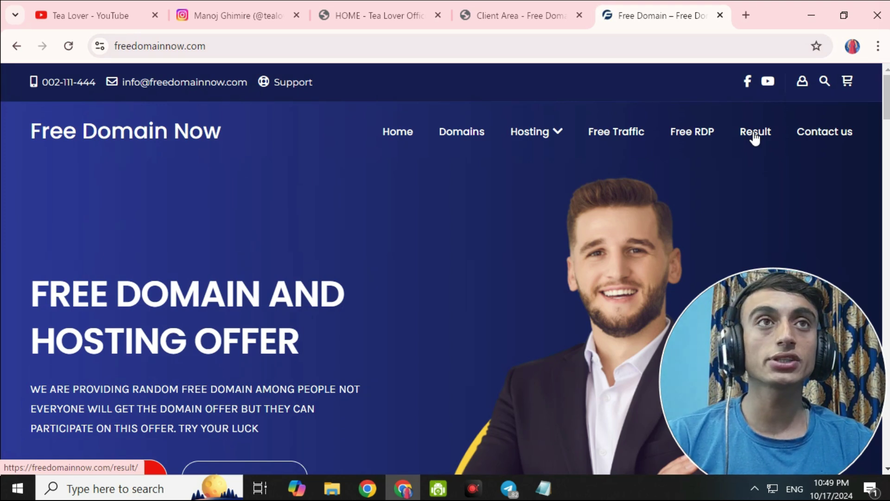
click(760, 141)
click(466, 310)
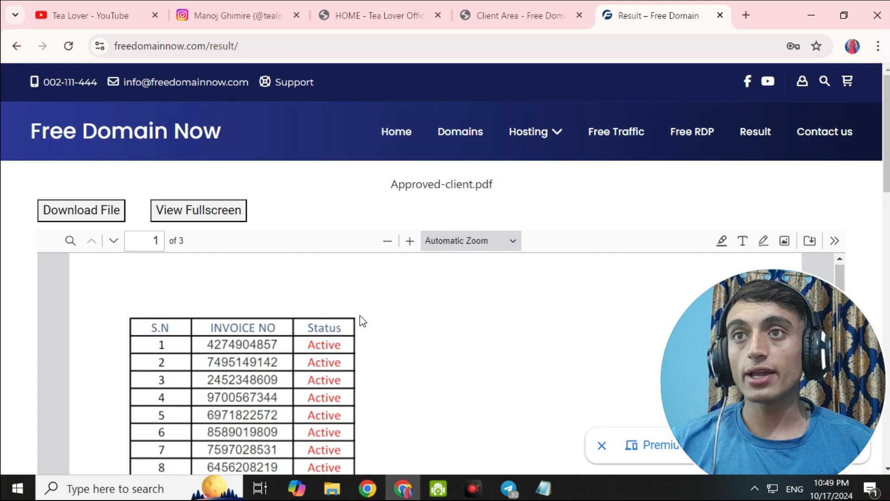
Step: Scroll the Approved-client.pdf list down to entries 79–91 on page 2
scroll(522, 268, down, 2)
scroll(317, 325, down, 2)
scroll(244, 290, down, 4)
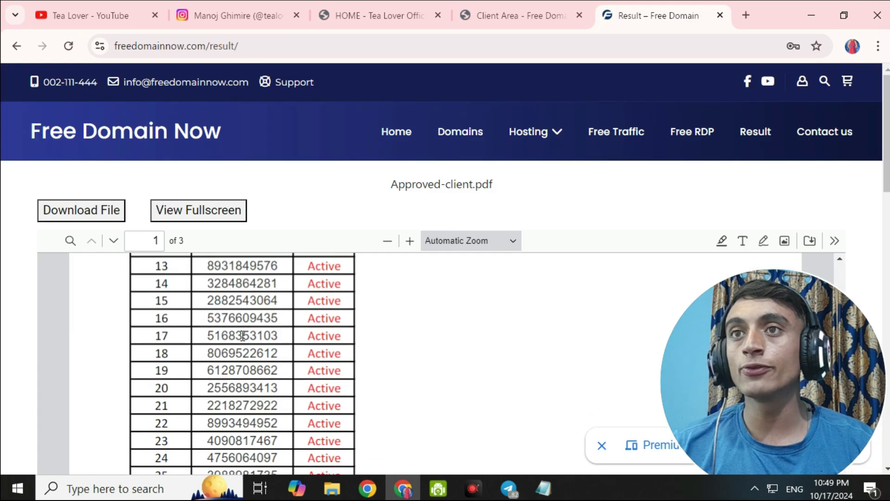
scroll(242, 336, down, 4)
scroll(226, 303, down, 4)
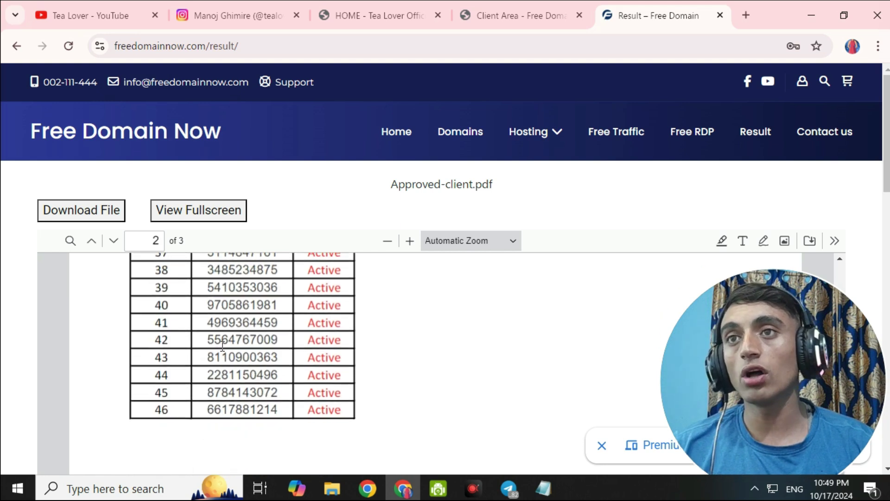
scroll(224, 344, down, 4)
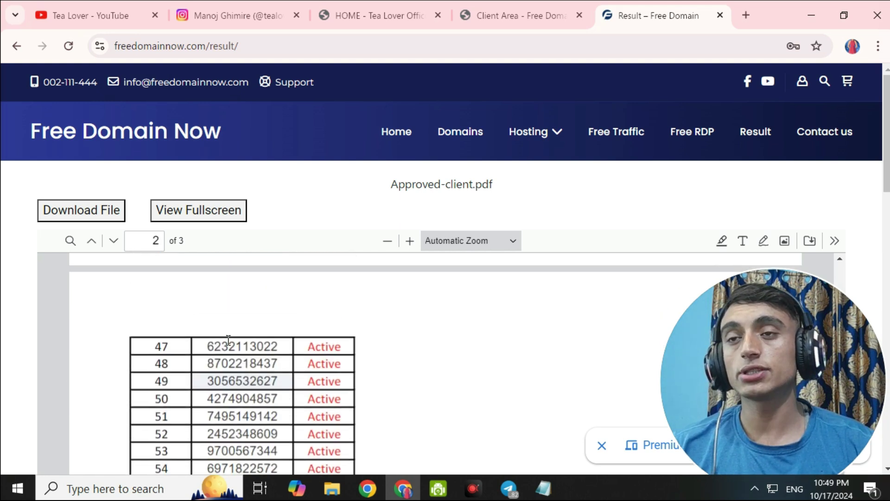
scroll(228, 340, down, 4)
scroll(229, 341, down, 8)
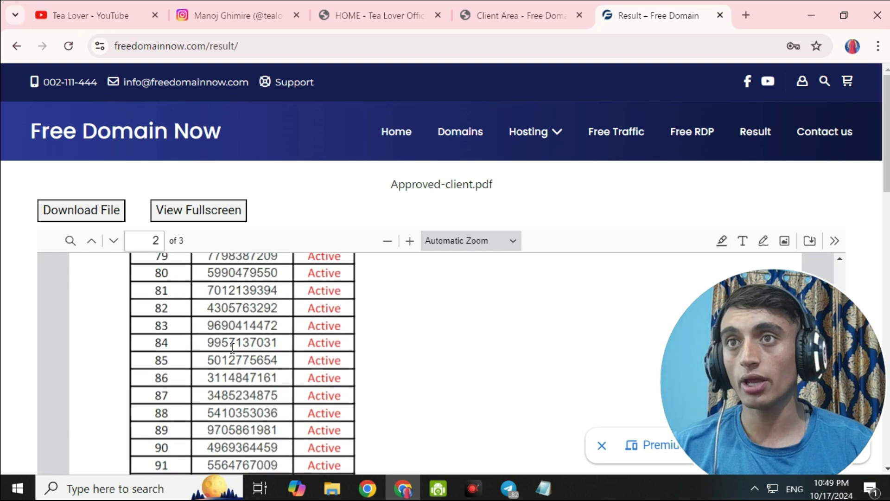
Step: Compare the row 83 invoice number with the order number saved in Notepad, then minimize Notepad
drag(207, 325, 280, 326)
key(alt+Tab)
drag(493, 227, 485, 304)
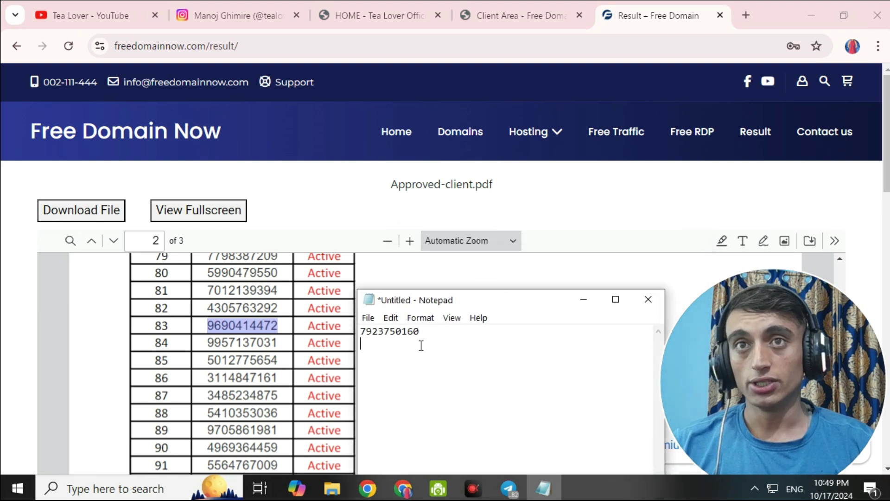
drag(420, 331, 354, 328)
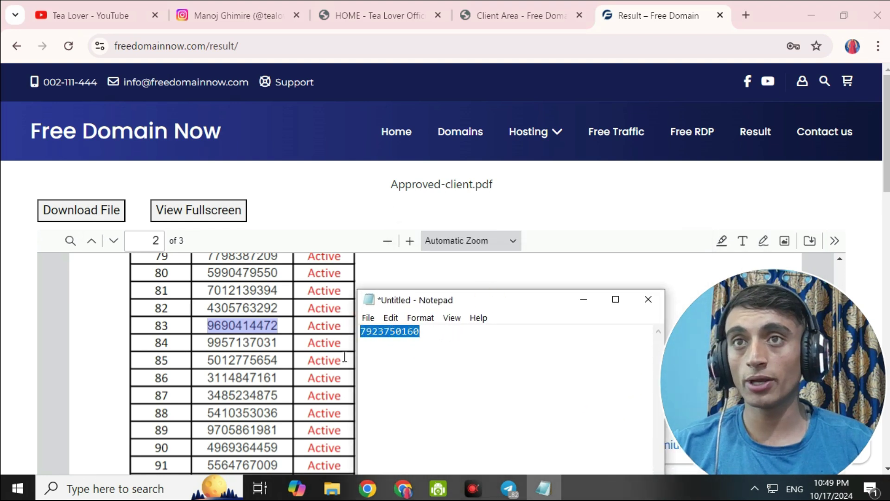
click(584, 301)
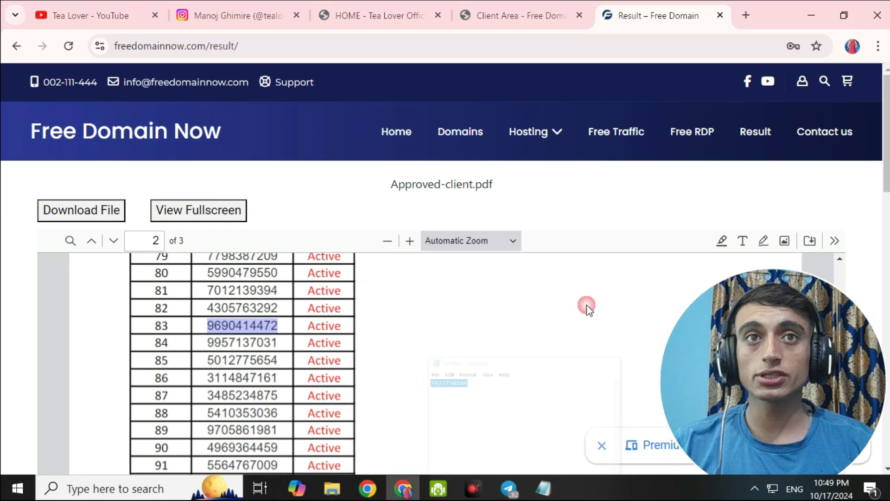
scroll(528, 312, down, 10)
Step: Read the activation note about listed order numbers and the support e-mail below the list
scroll(395, 348, down, 6)
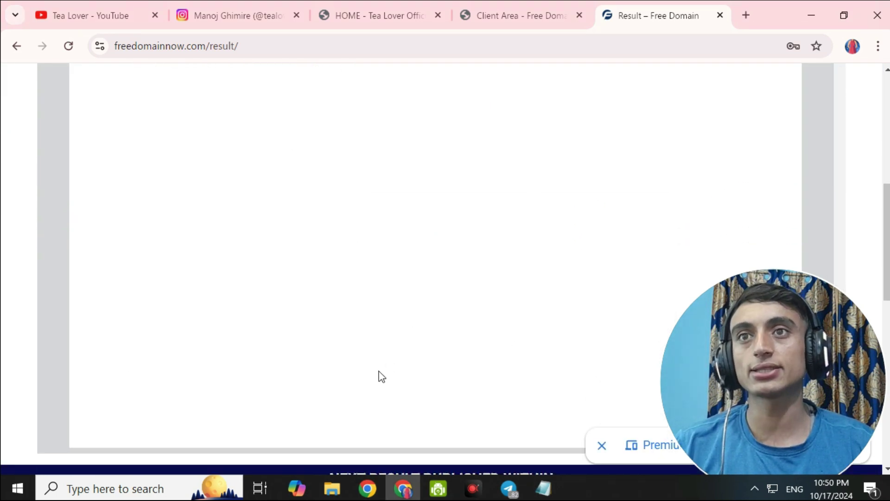
scroll(333, 335, up, 3)
scroll(329, 336, down, 3)
drag(109, 274, 339, 276)
click(386, 280)
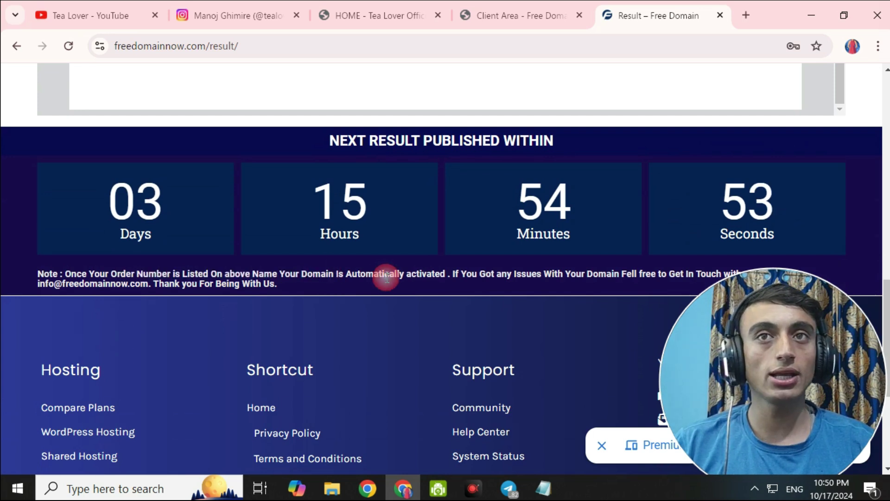
scroll(409, 278, down, 1)
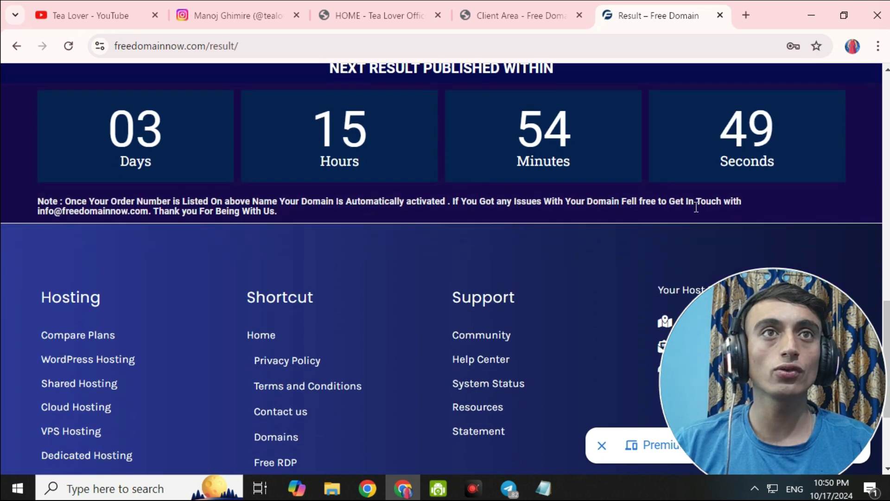
drag(33, 223, 147, 225)
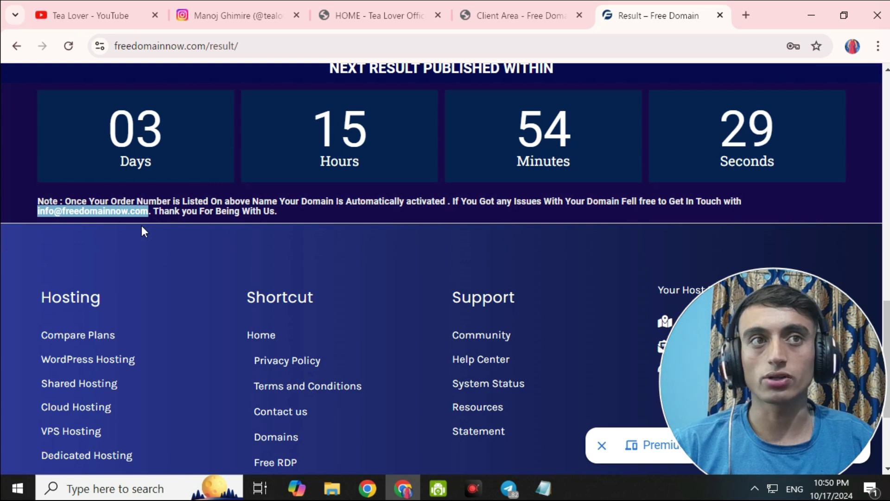
Step: Scroll back up to the approved-client table on page 2 of the PDF
scroll(212, 306, up, 4)
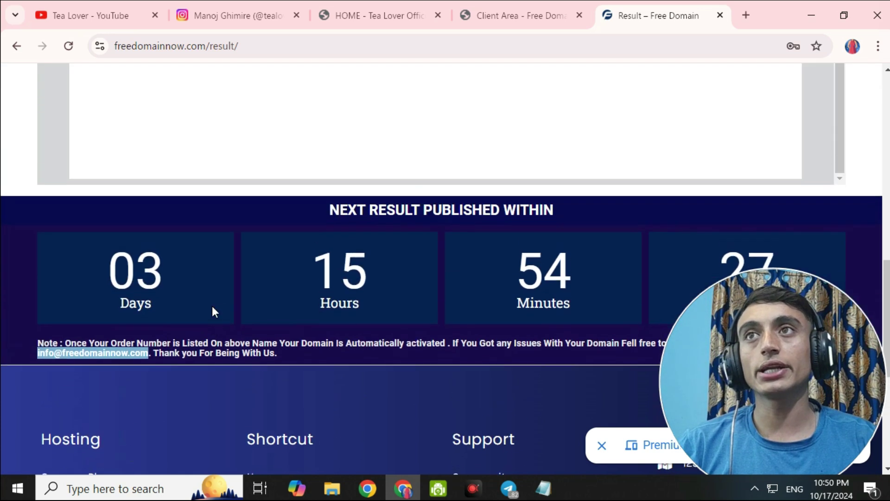
scroll(241, 408, up, 1)
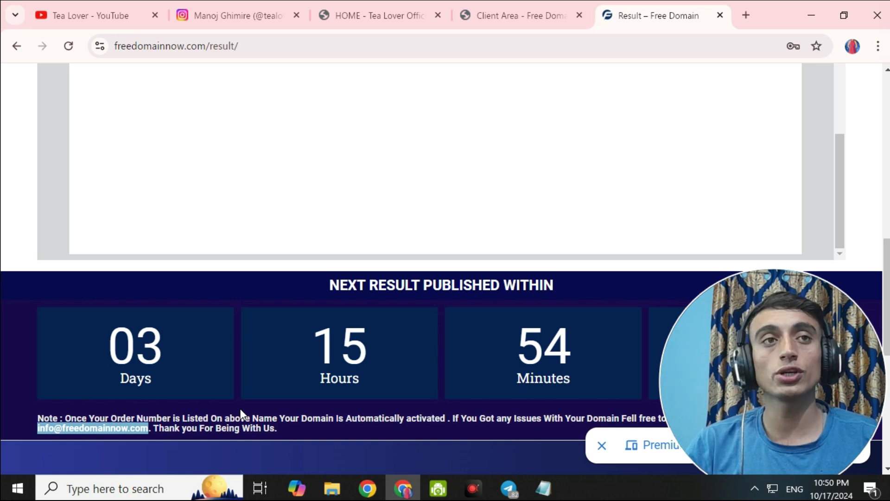
scroll(236, 238, up, 12)
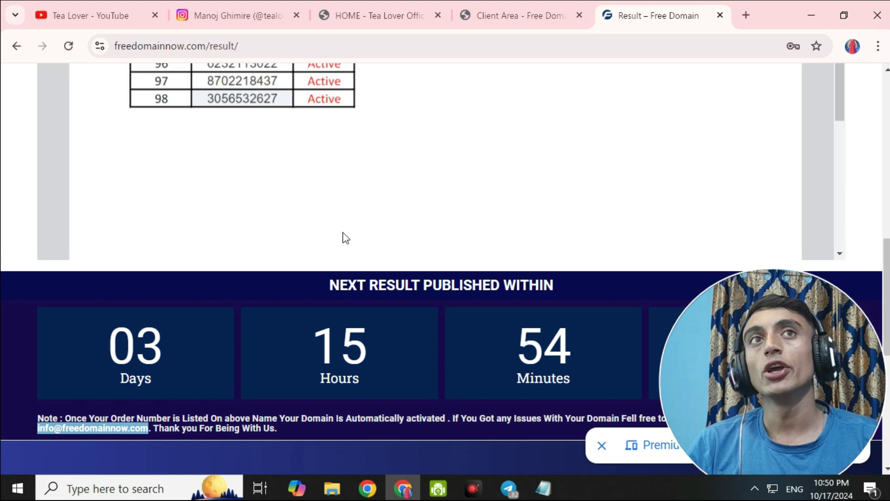
scroll(299, 237, up, 15)
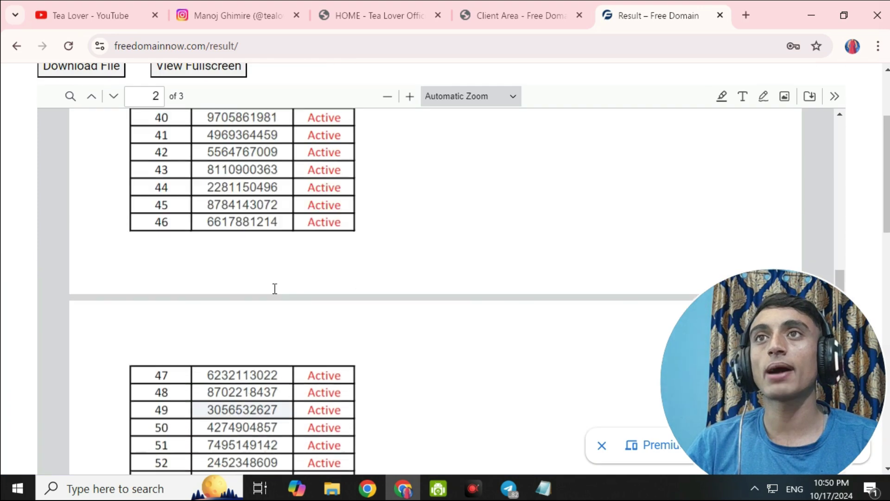
scroll(273, 292, up, 1)
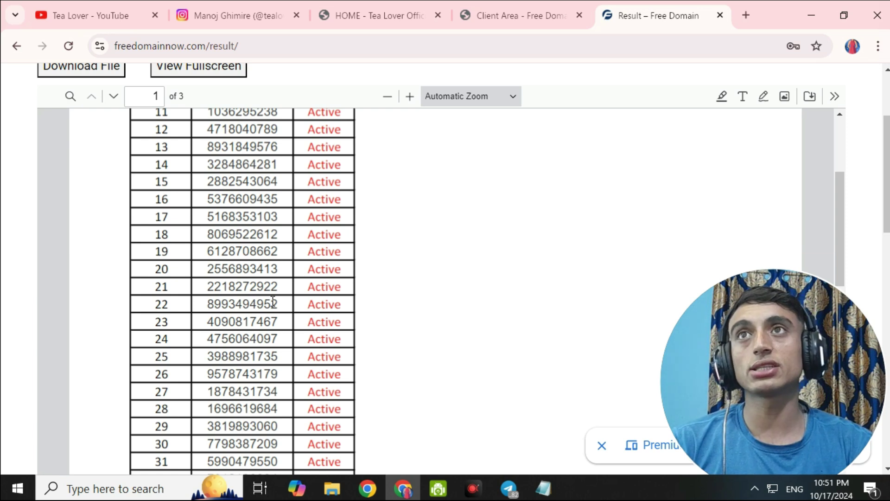
Step: Recheck that tealoverfreedomain.com is Pending in the client area domains table, then go to the Tea Lover homepage
click(504, 16)
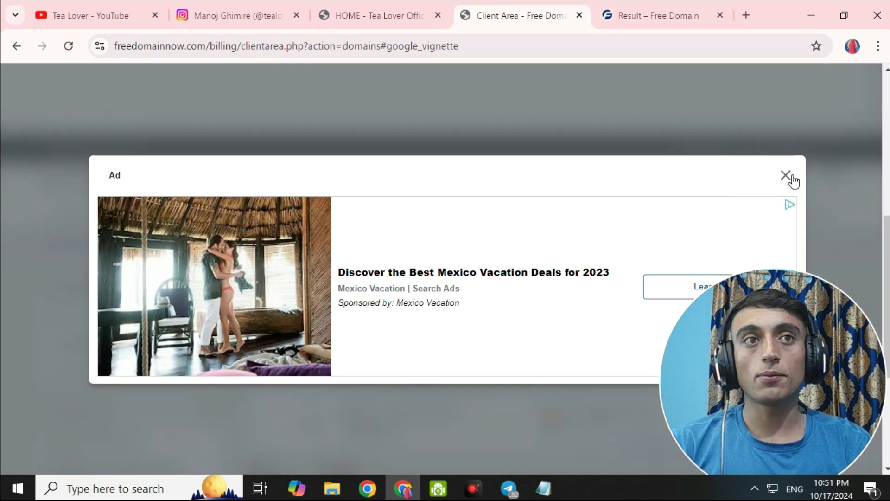
click(786, 175)
scroll(483, 223, down, 5)
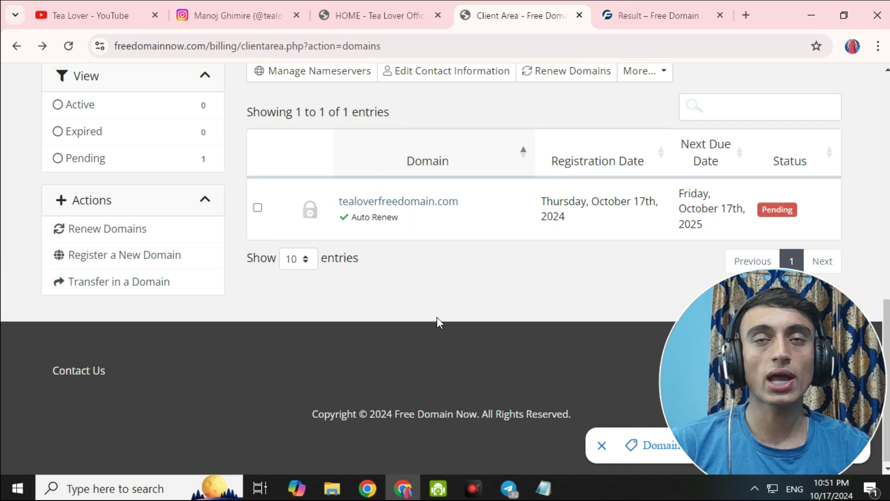
scroll(433, 312, up, 1)
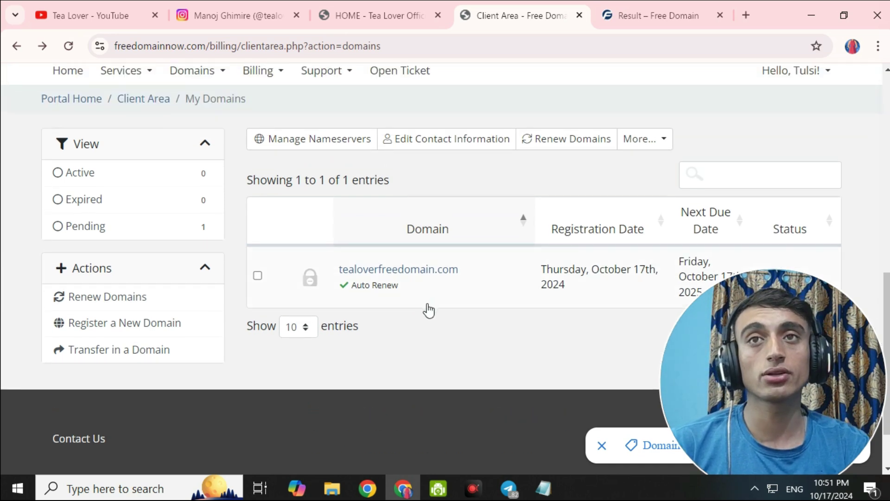
scroll(427, 308, up, 3)
scroll(357, 227, up, 1)
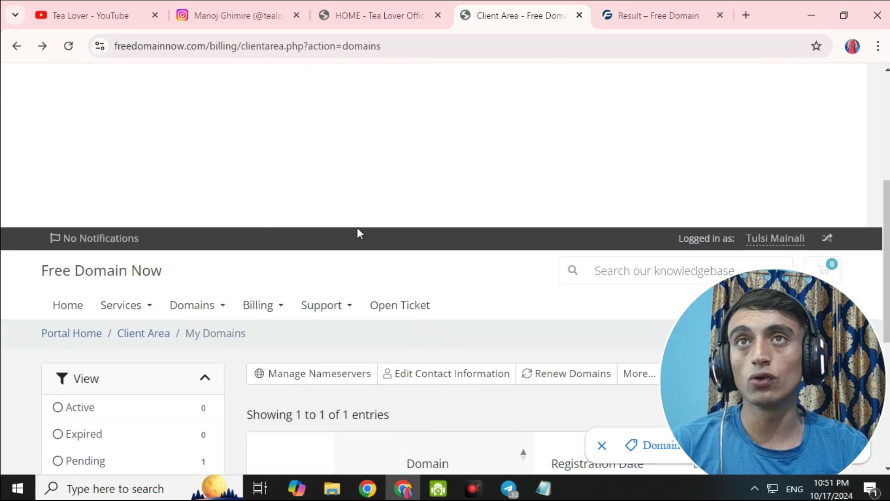
click(385, 15)
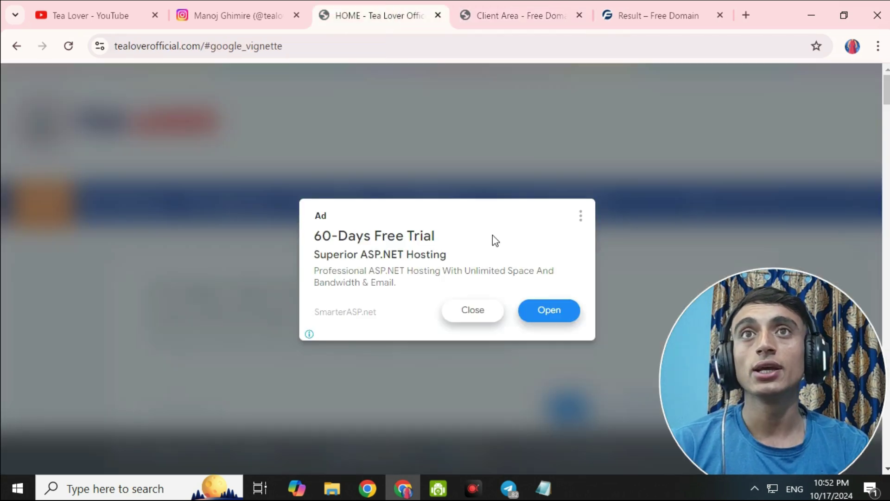
Step: Close the Tea Lover homepage ad and move through the Client Area, Result and Instagram tabs
click(472, 313)
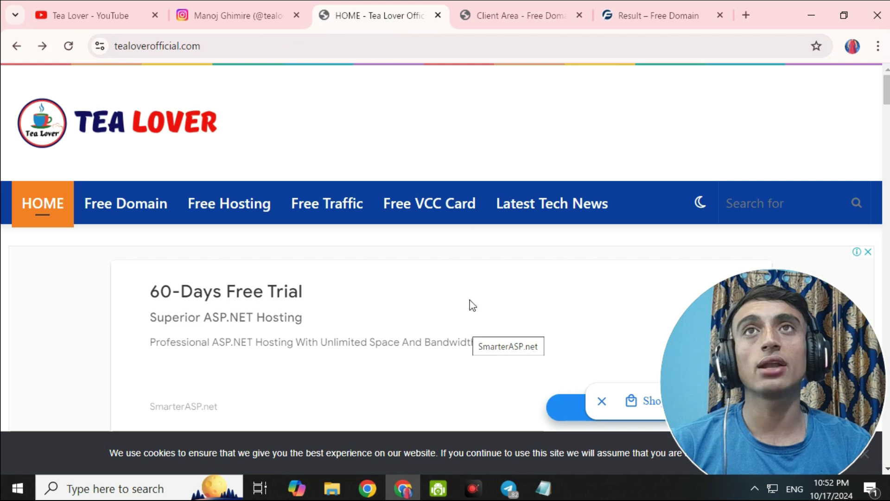
click(509, 19)
click(611, 20)
scroll(427, 378, up, 5)
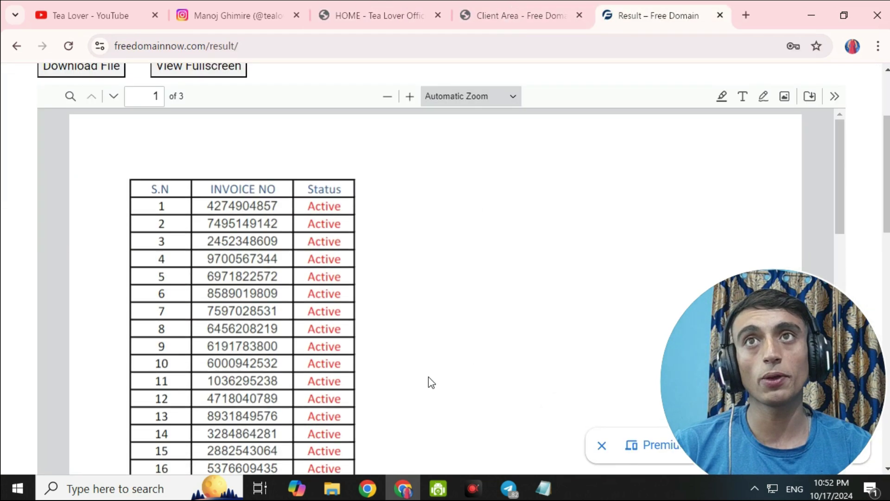
scroll(417, 361, up, 3)
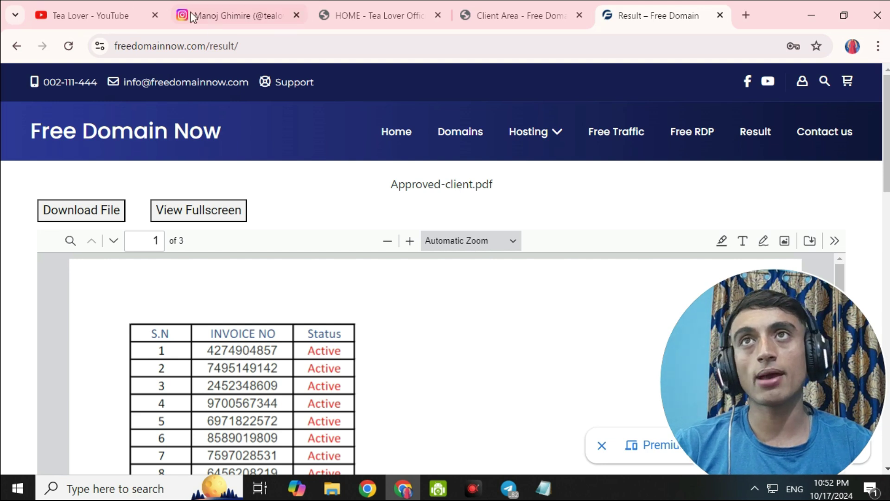
click(218, 21)
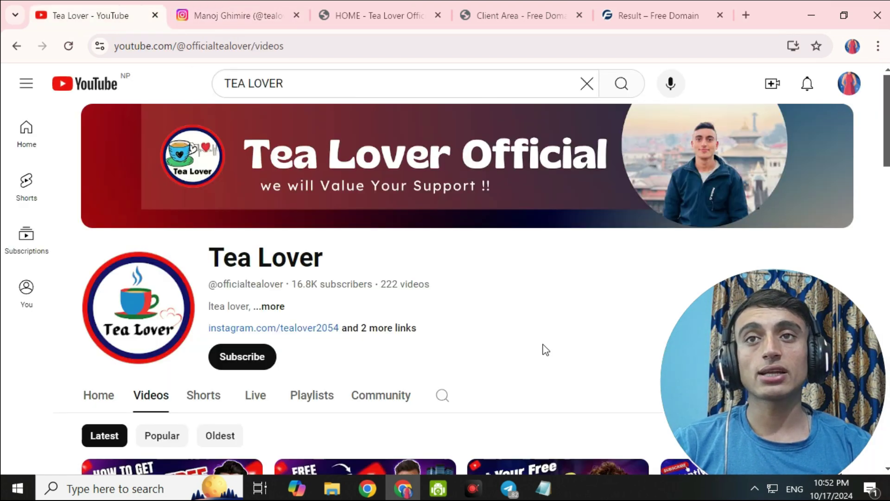
scroll(541, 344, down, 3)
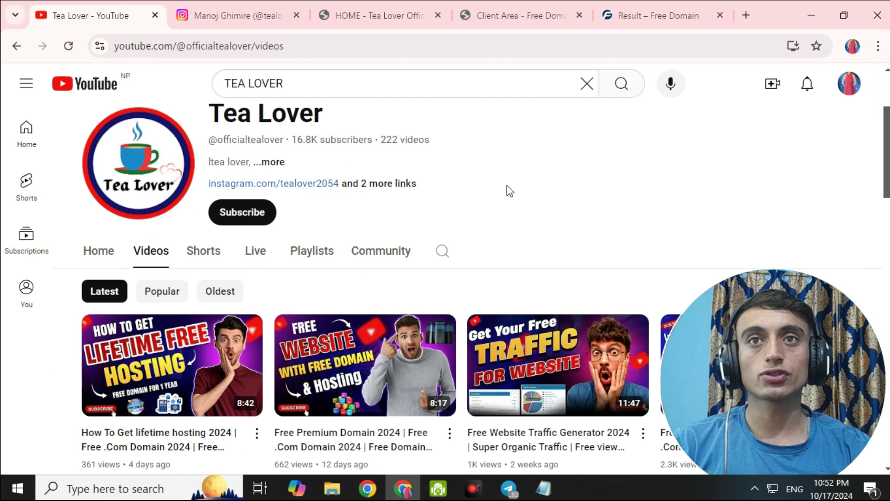